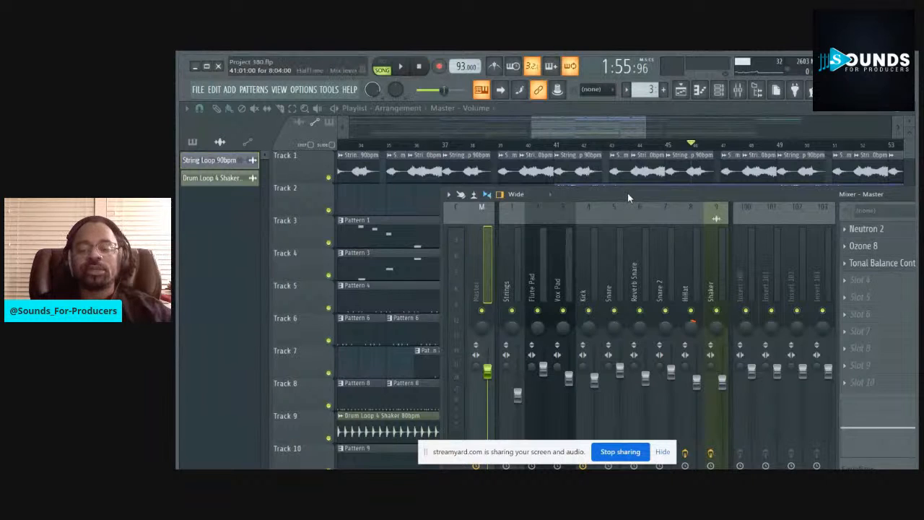
# Stop playback, close the mixer and show the whole arrangement in the playlist
pyautogui.click(423, 67)
pyautogui.moveTo(600, 194); pyautogui.dragTo(551, 195)
pyautogui.click(738, 90)
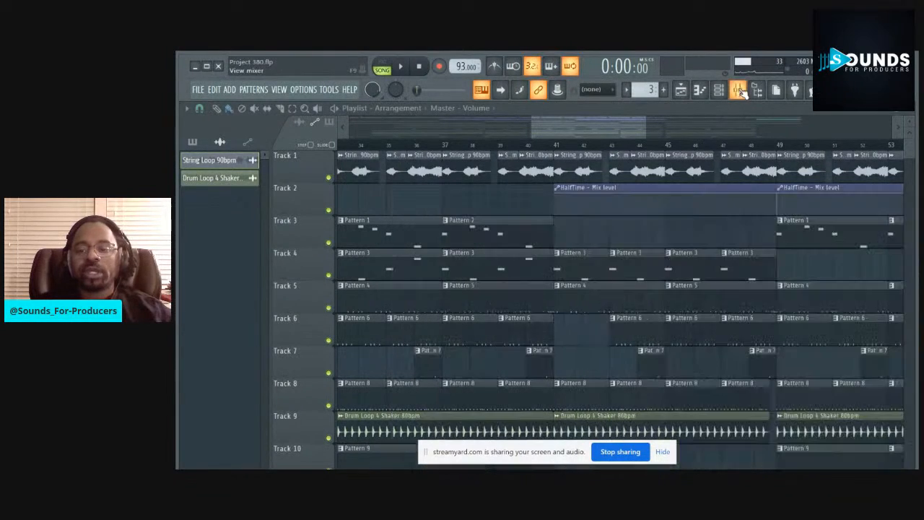
pyautogui.scroll(-5, 611, 149)
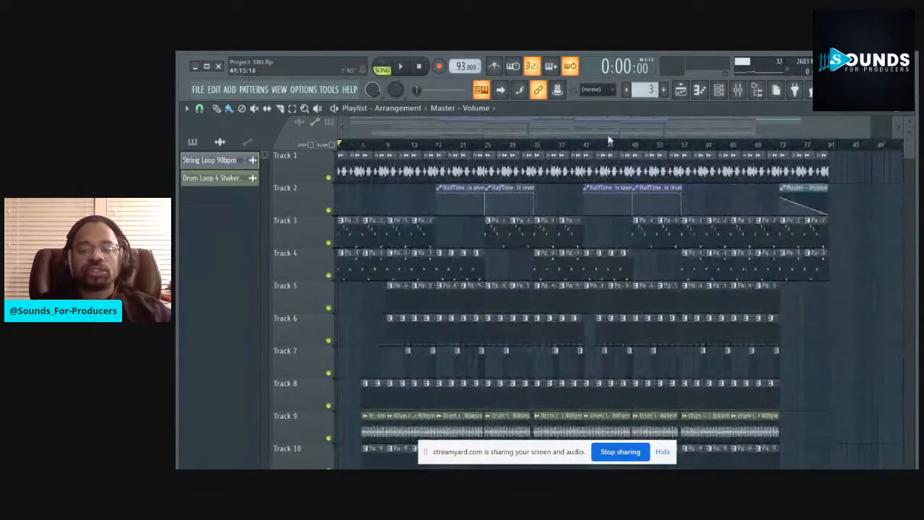
pyautogui.click(199, 108)
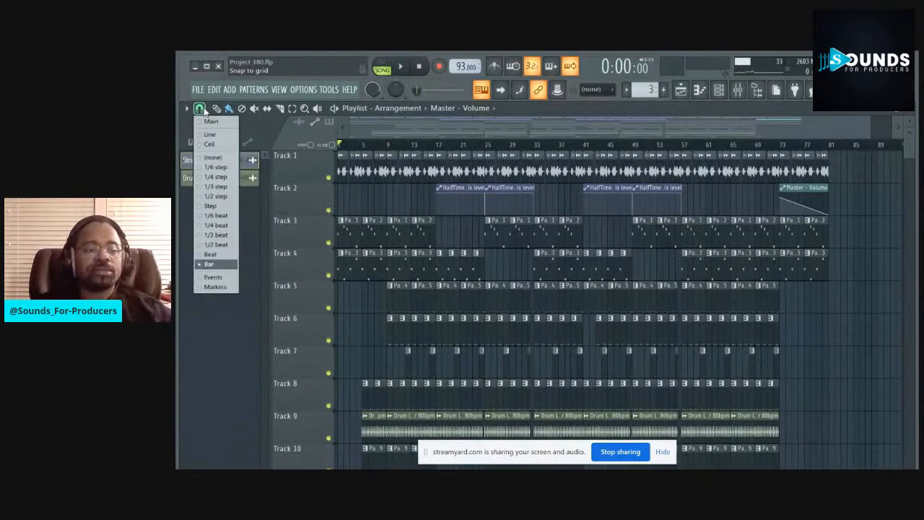
pyautogui.click(376, 202)
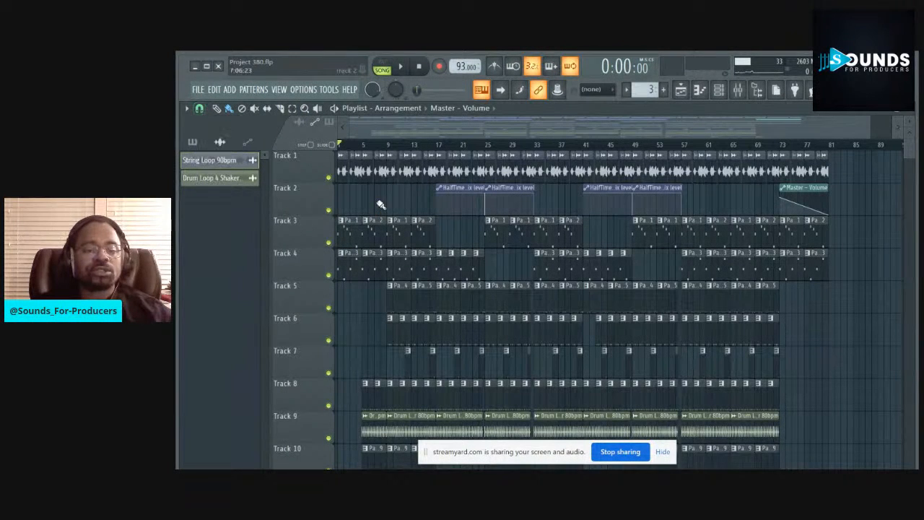
# Solo Track 1 in the playlist and audition the string loop on its own from the start of the song
pyautogui.scroll(4, 388, 148)
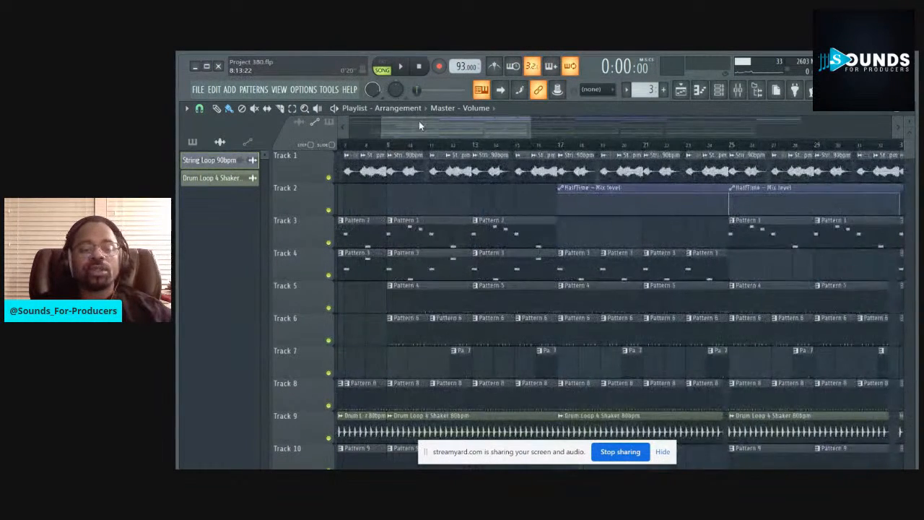
pyautogui.rightClick(329, 178)
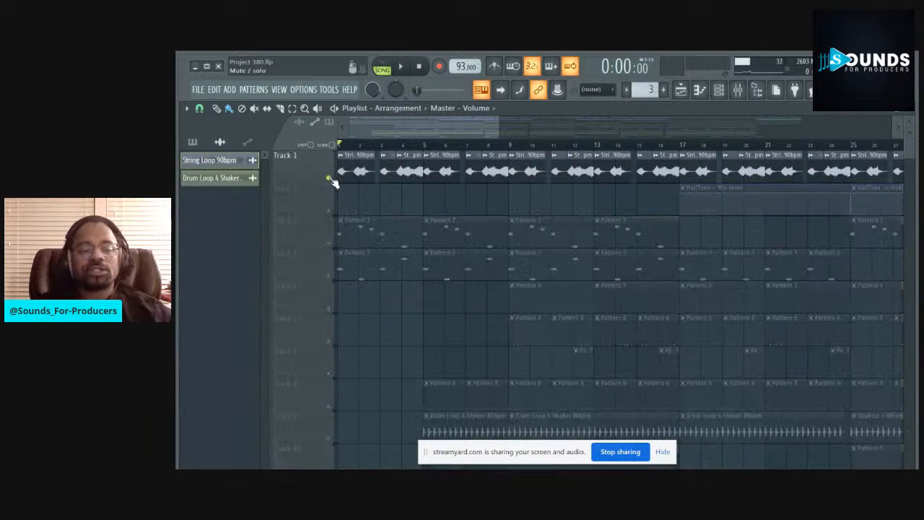
pyautogui.press('space')
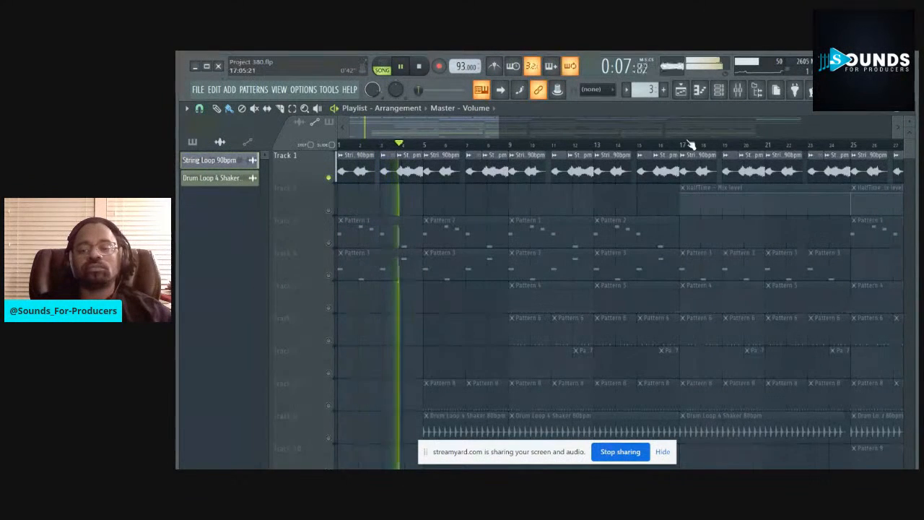
pyautogui.click(420, 66)
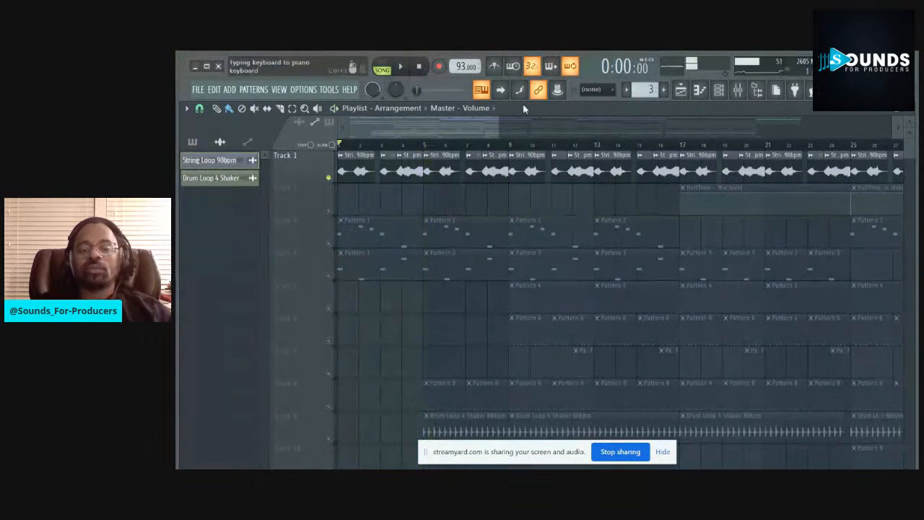
# Show the channel rack and the file browser, and select Pattern 1
pyautogui.click(718, 89)
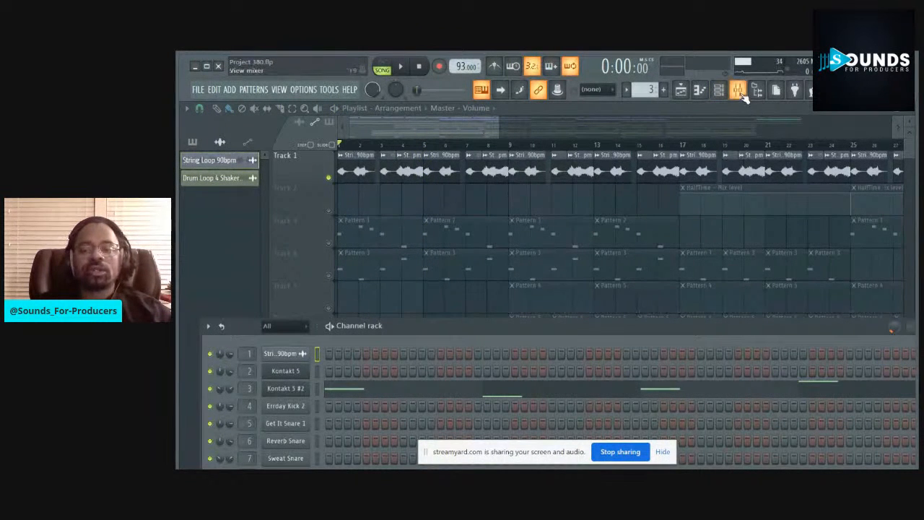
pyautogui.click(756, 93)
pyautogui.moveTo(625, 328); pyautogui.dragTo(680, 190)
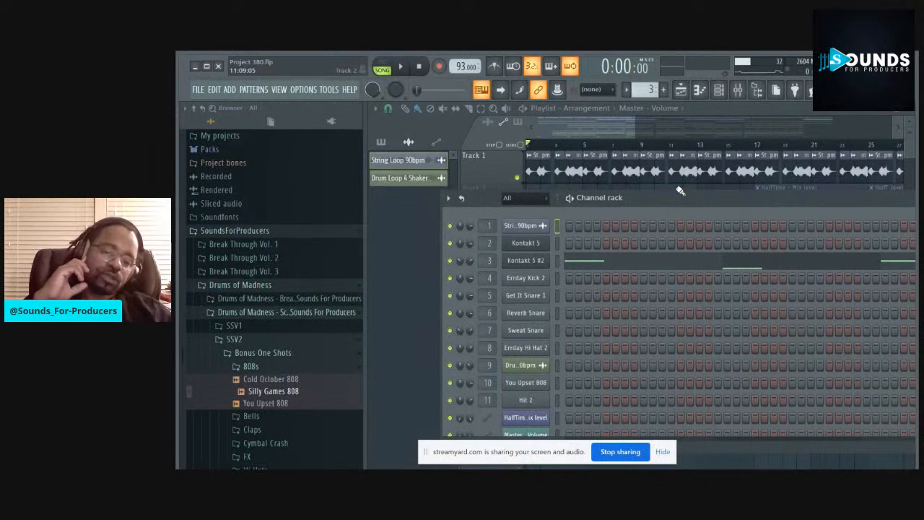
pyautogui.press('KP_Add')
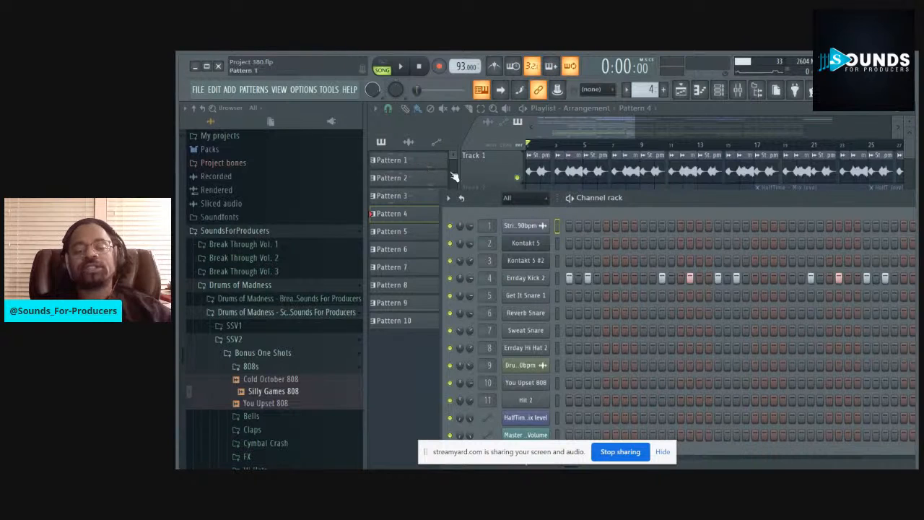
pyautogui.click(417, 162)
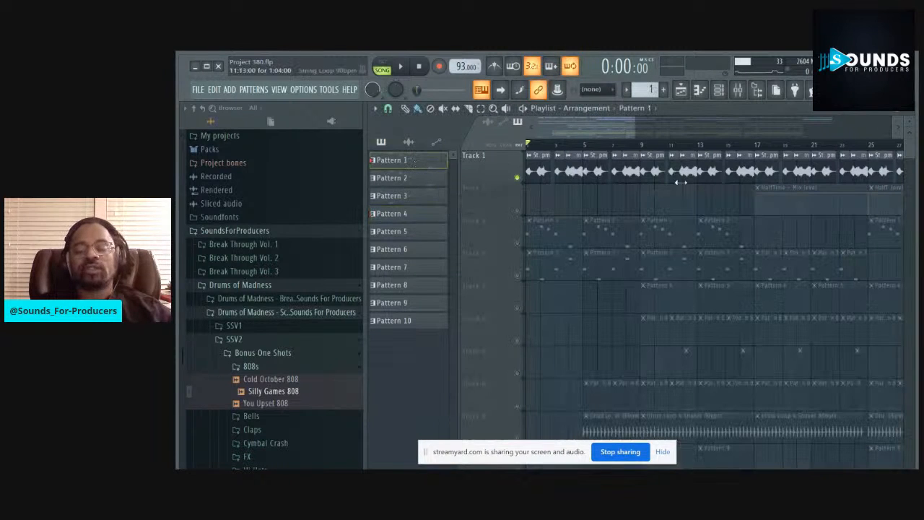
pyautogui.click(719, 90)
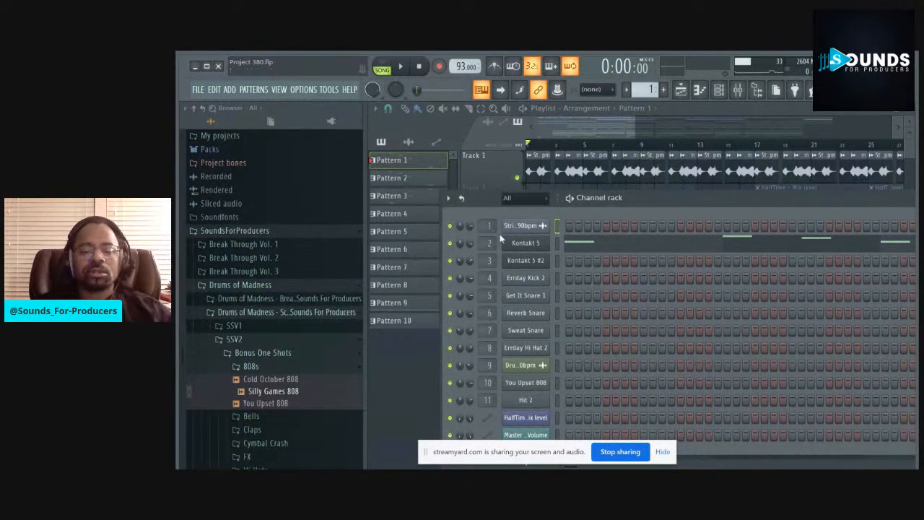
# Check the String Loop 90bpm channel's settings, and locate and preview its source sample in the Strings folder of The Sauce Vol. 3
pyautogui.click(522, 225)
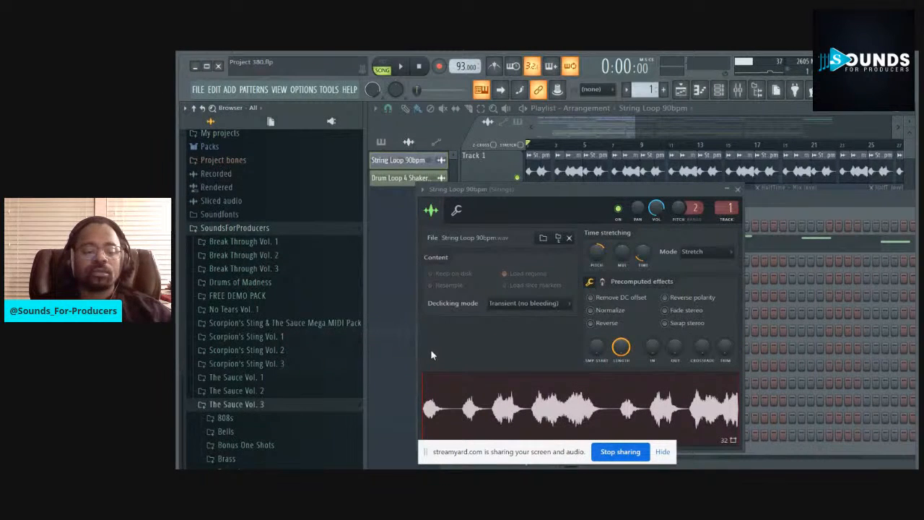
pyautogui.scroll(-5, 319, 330)
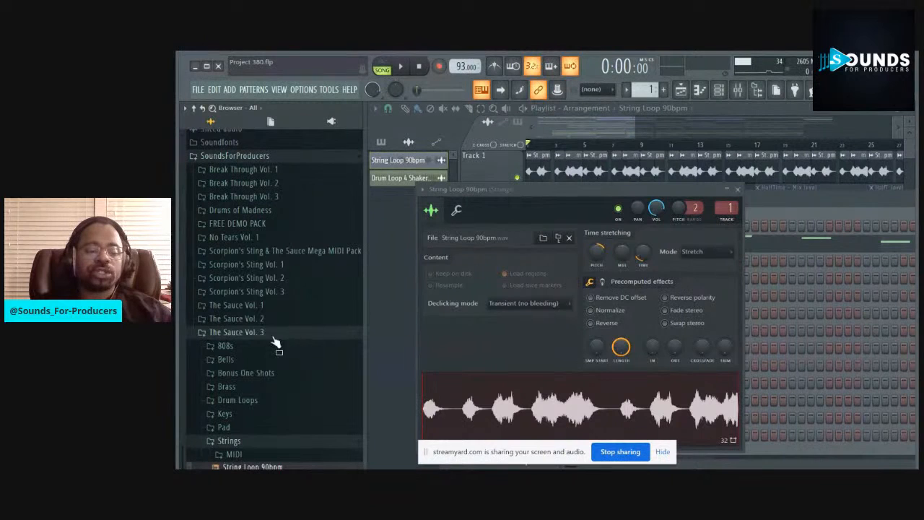
pyautogui.scroll(-1, 292, 368)
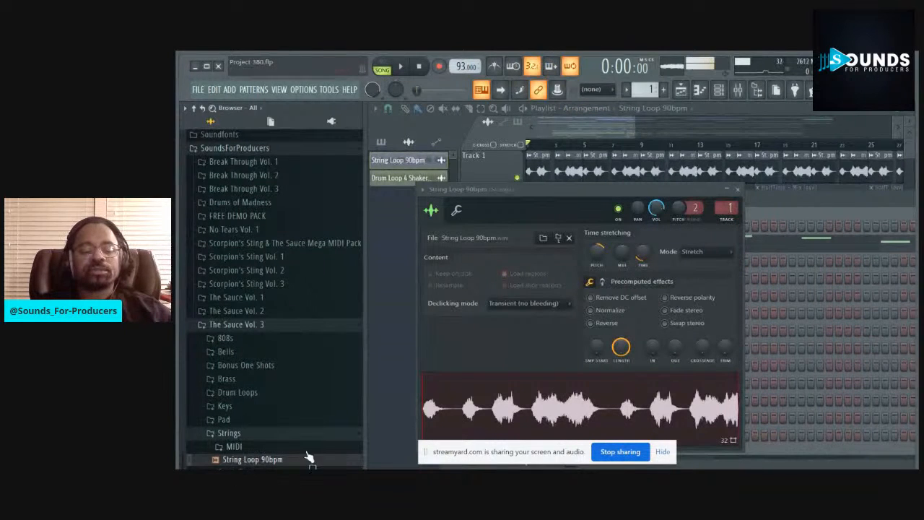
pyautogui.click(421, 69)
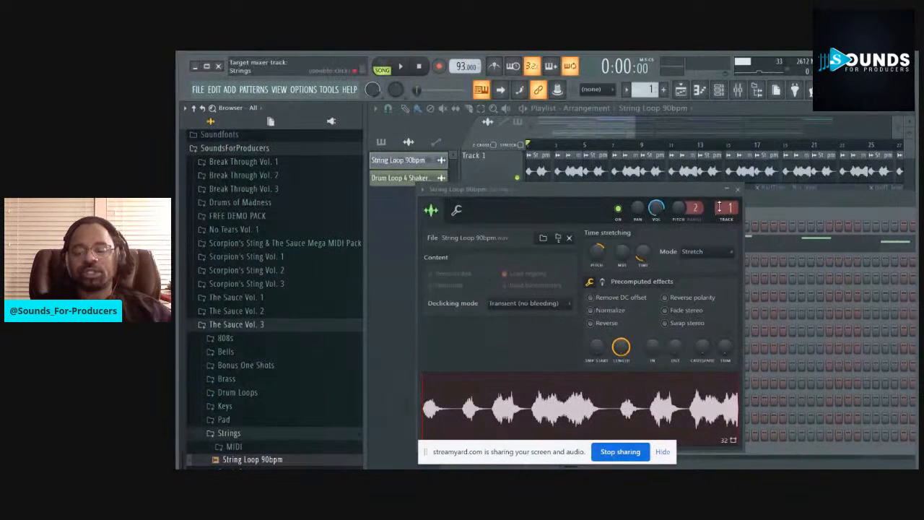
pyautogui.click(742, 194)
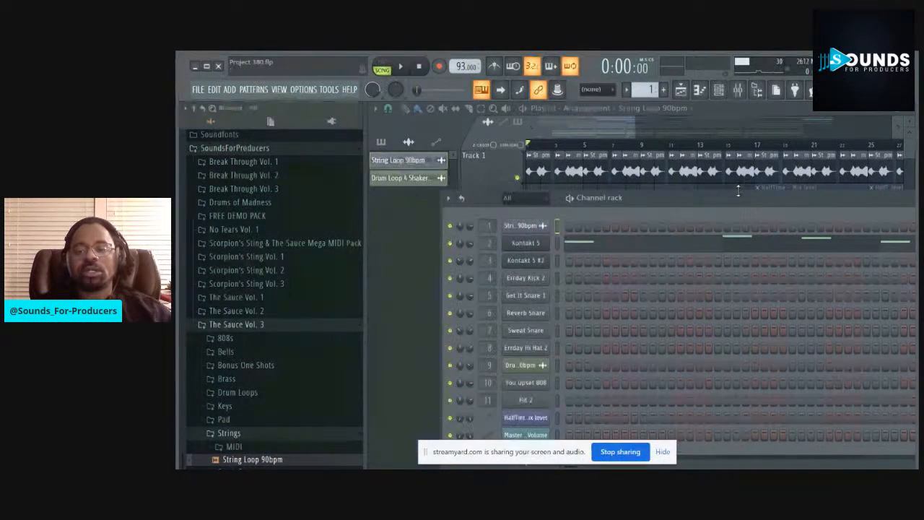
# Inspect the Fruity parametric EQ 2, ShaperBox2 and Fruity Reeverb 2 effects on the Strings mixer track
pyautogui.click(739, 90)
pyautogui.moveTo(734, 194); pyautogui.dragTo(536, 116)
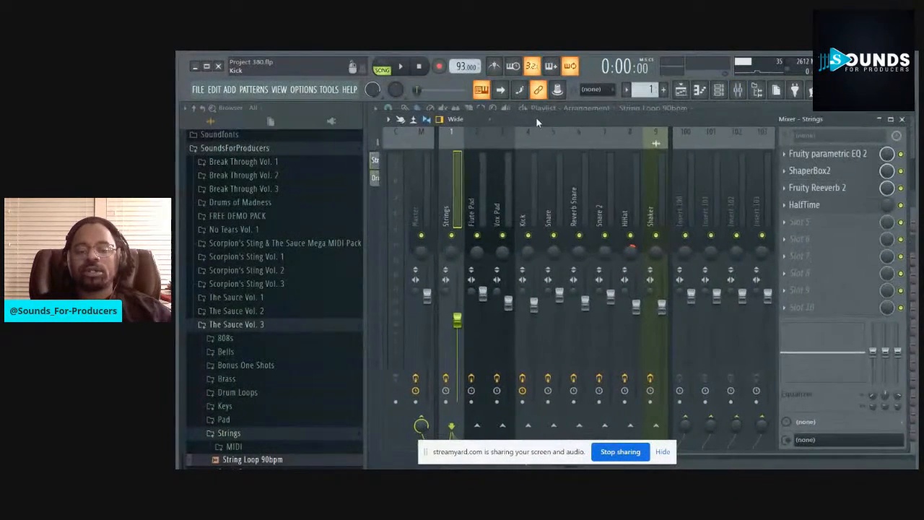
pyautogui.click(830, 154)
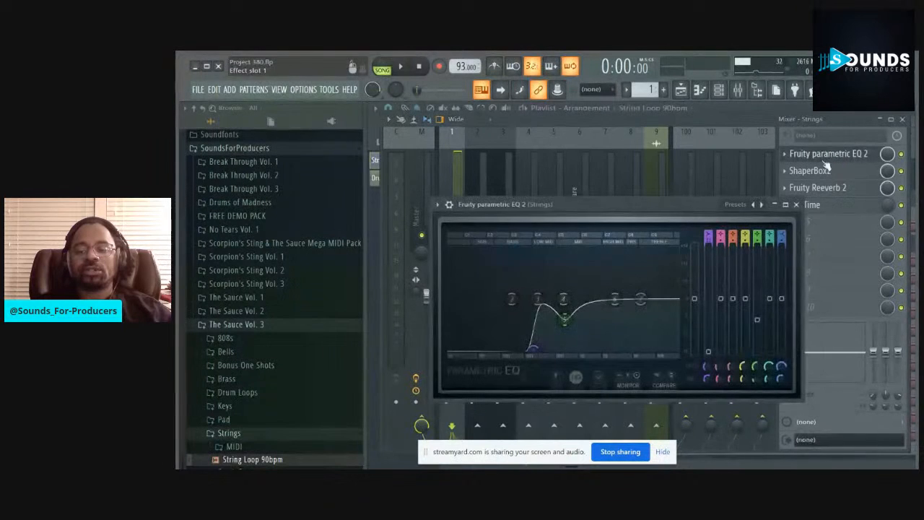
pyautogui.click(796, 205)
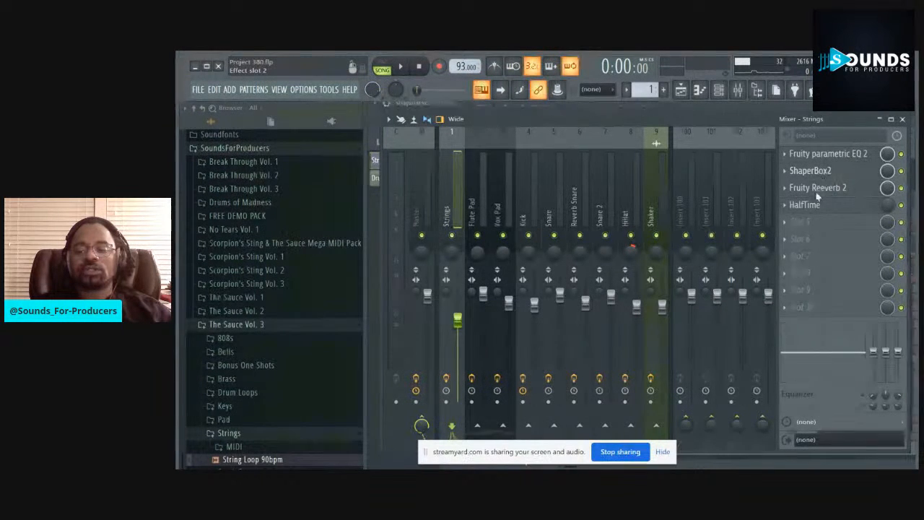
pyautogui.click(820, 173)
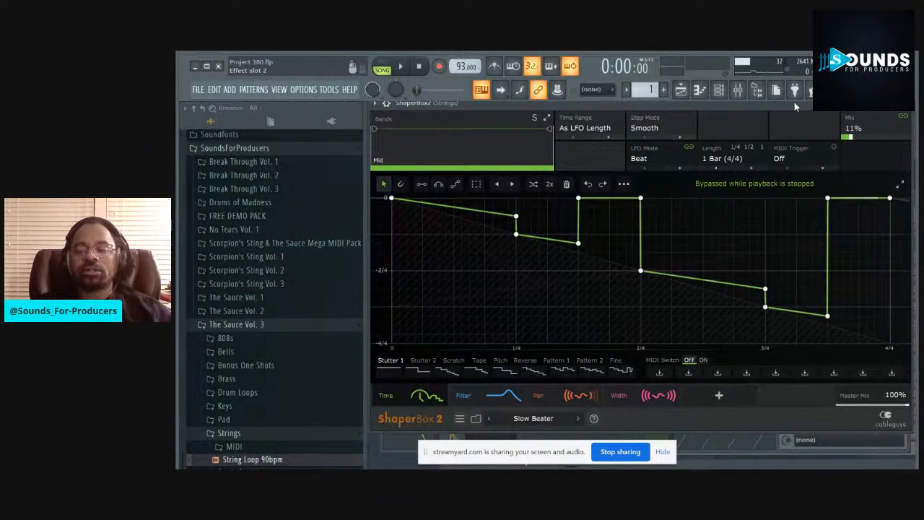
pyautogui.moveTo(791, 103); pyautogui.dragTo(738, 139)
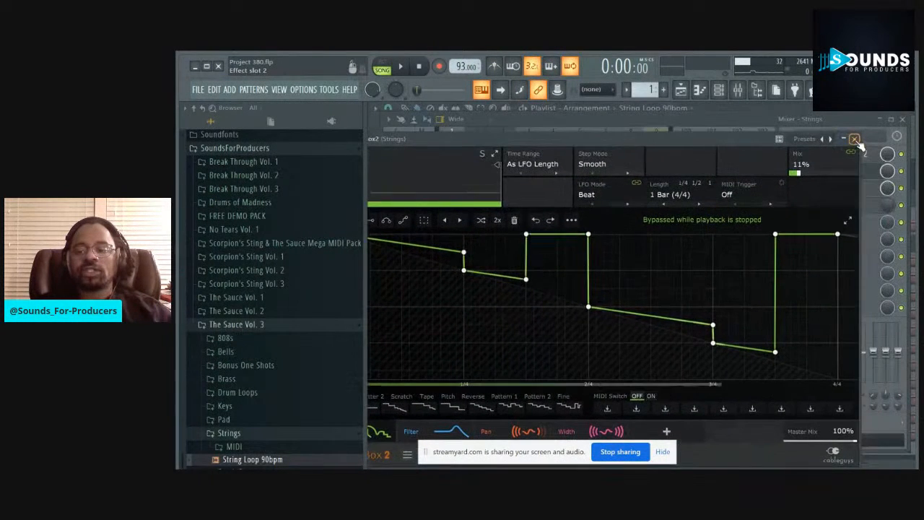
pyautogui.click(854, 139)
pyautogui.click(819, 188)
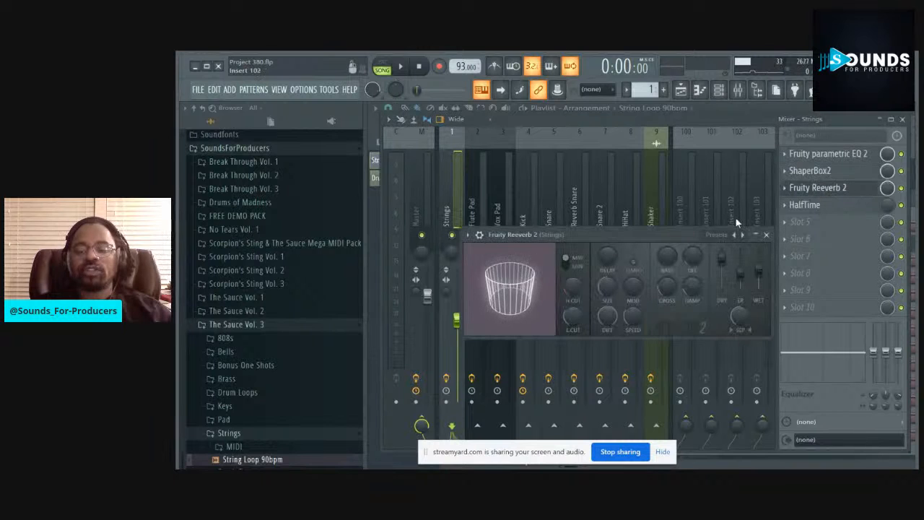
pyautogui.click(767, 236)
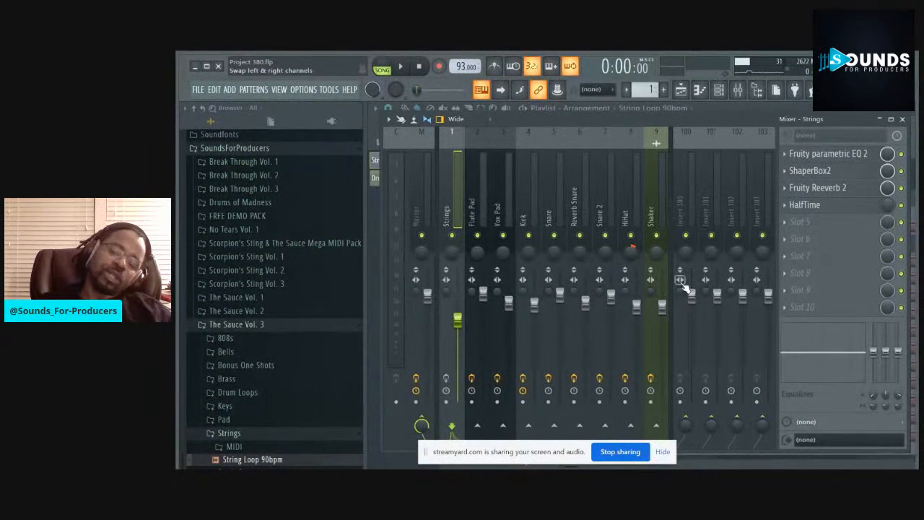
# Listen to the processed strings in the song and compare them with the raw String Loop 90bpm sample from the browser
pyautogui.press('space')
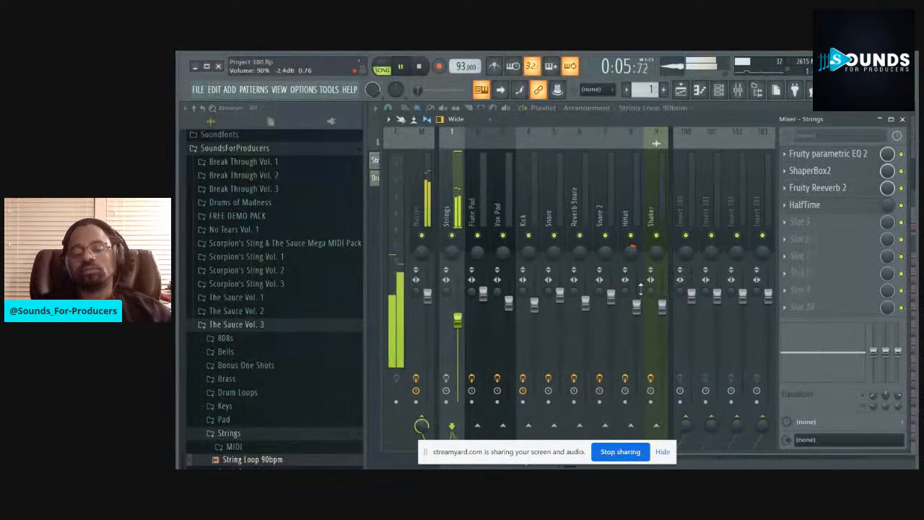
pyautogui.press('space')
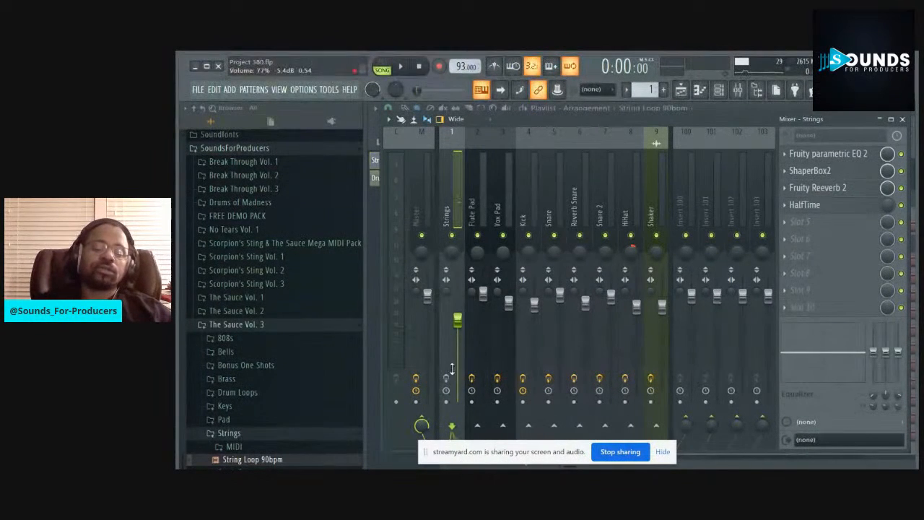
pyautogui.press('space')
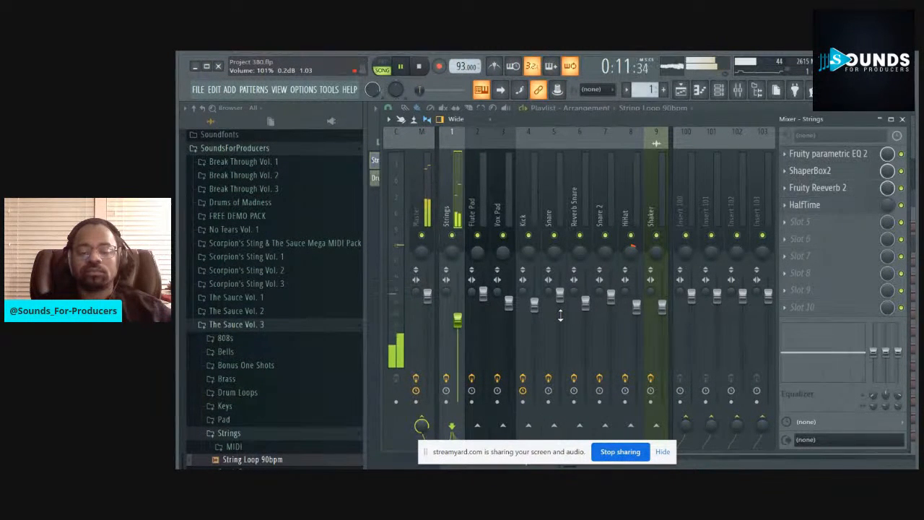
pyautogui.press('space')
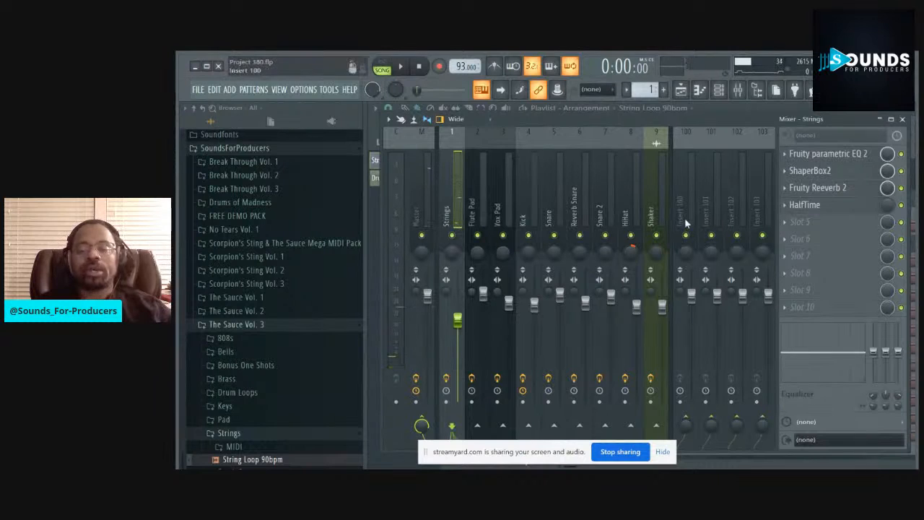
pyautogui.click(250, 459)
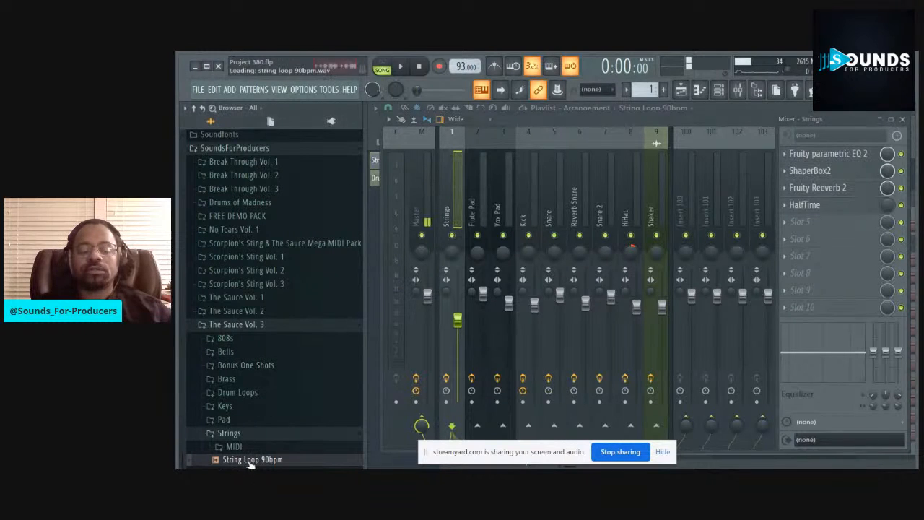
pyautogui.click(423, 67)
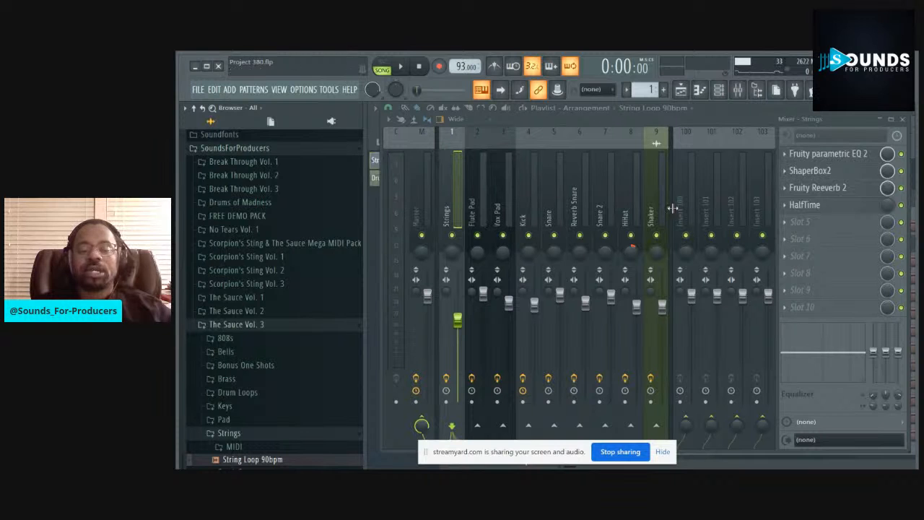
# Review the Strings track's Fruity parametric EQ 2 curve again and move the mixer clear of the channel rack
pyautogui.moveTo(668, 119); pyautogui.dragTo(661, 161)
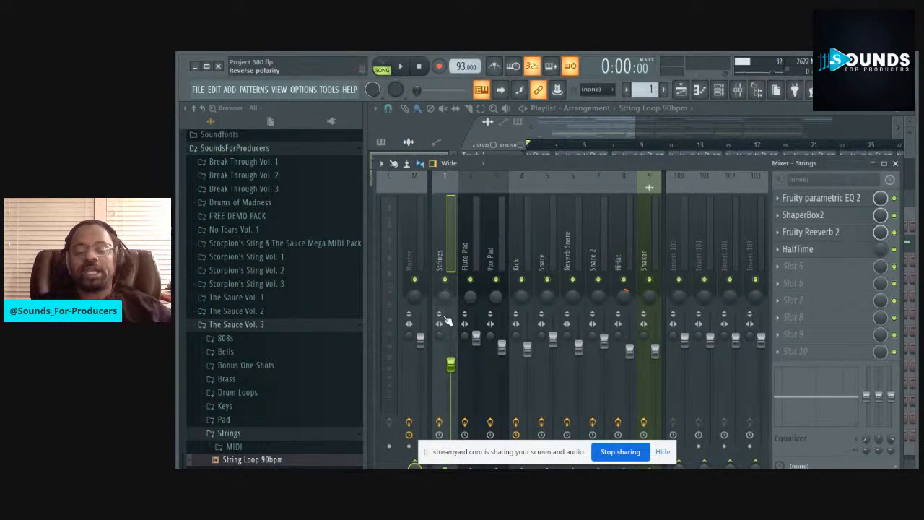
pyautogui.click(830, 206)
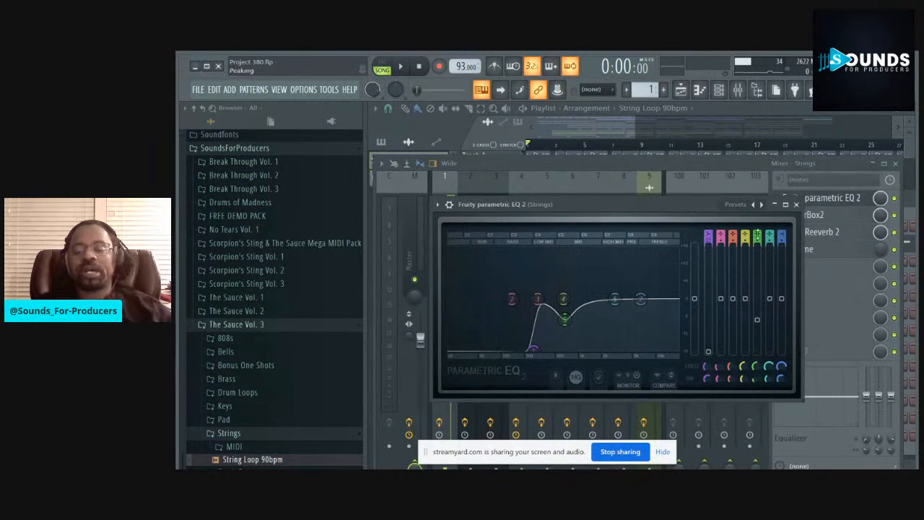
pyautogui.click(796, 205)
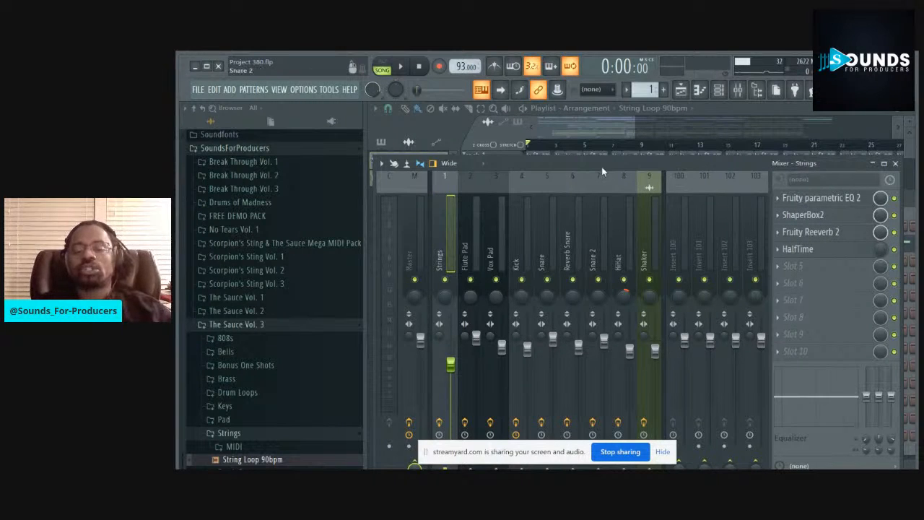
pyautogui.moveTo(704, 162); pyautogui.dragTo(523, 292)
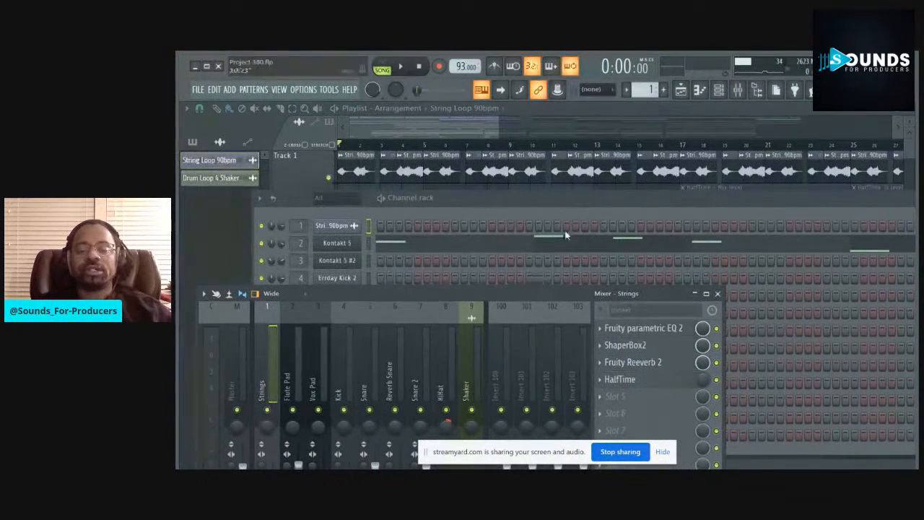
# Close the channel rack and mixer, unmute Track 3 in the playlist, and play it together with the string loop
pyautogui.click(721, 90)
pyautogui.click(721, 90)
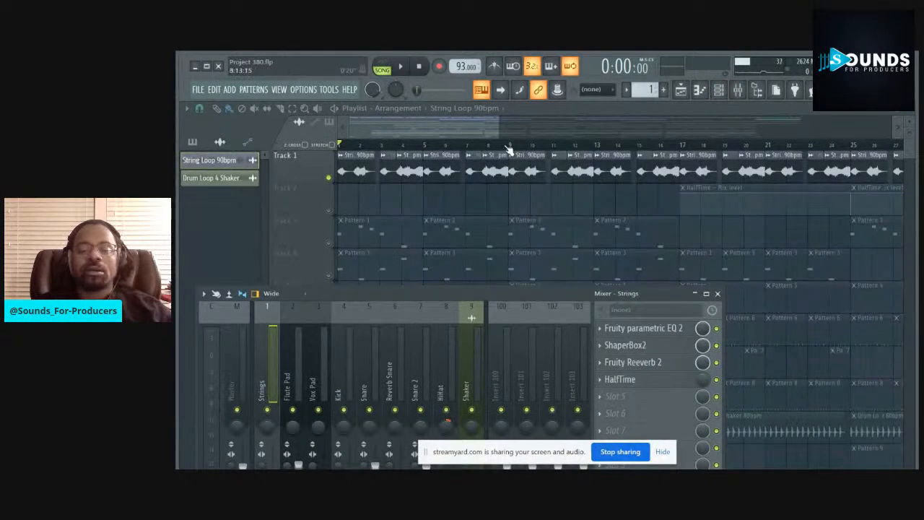
pyautogui.scroll(-5, 509, 149)
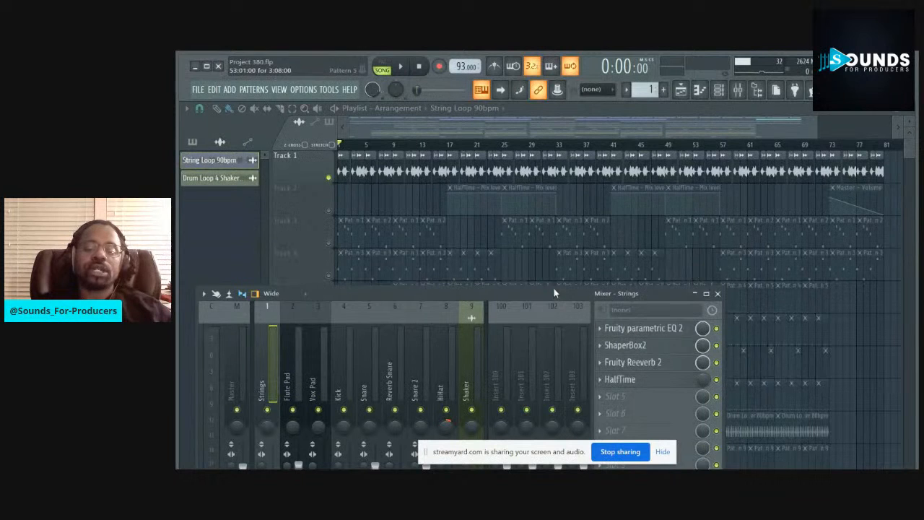
pyautogui.click(717, 294)
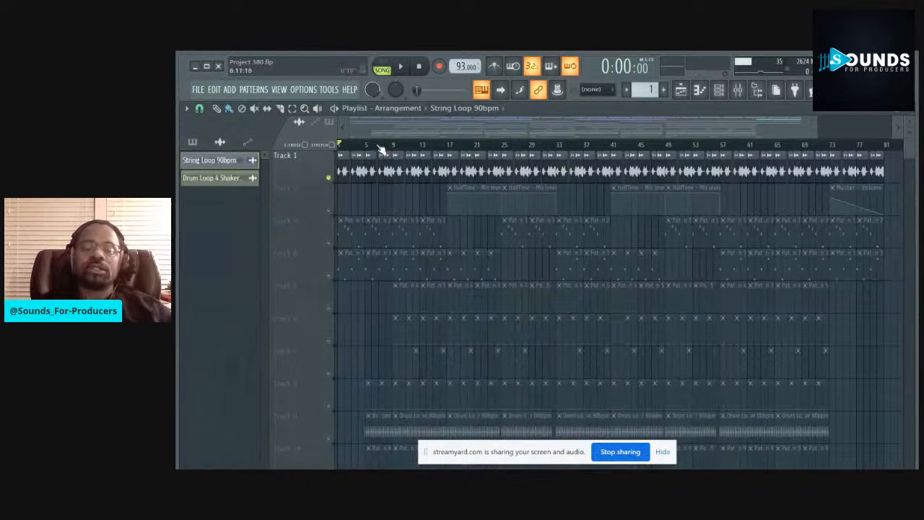
pyautogui.scroll(2, 381, 150)
pyautogui.moveTo(384, 129); pyautogui.dragTo(369, 132)
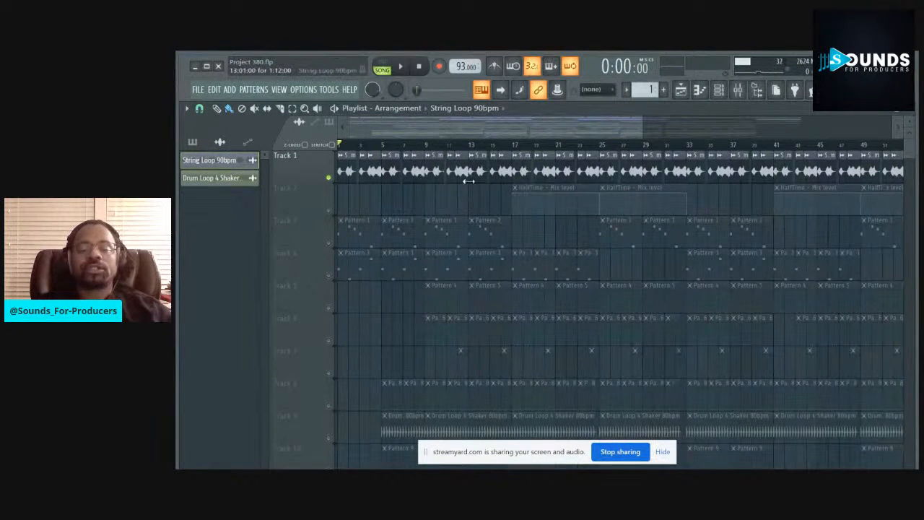
pyautogui.click(329, 242)
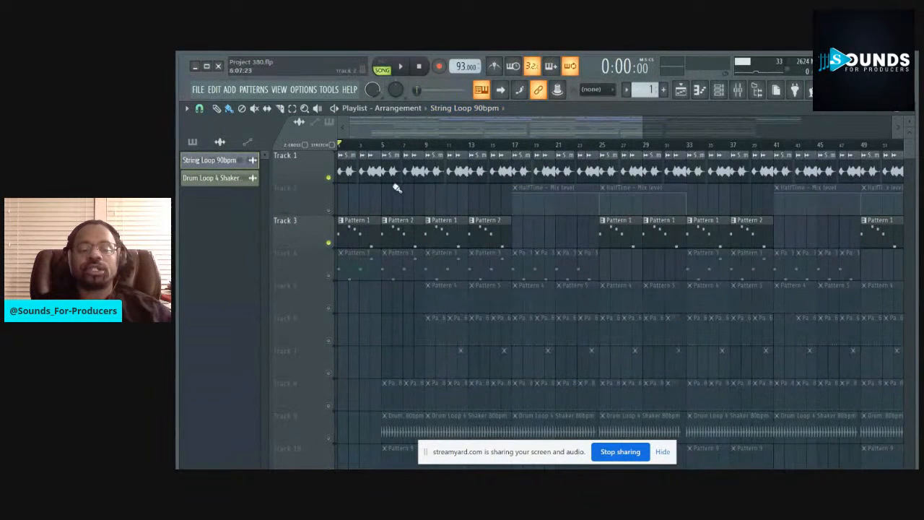
pyautogui.press('space')
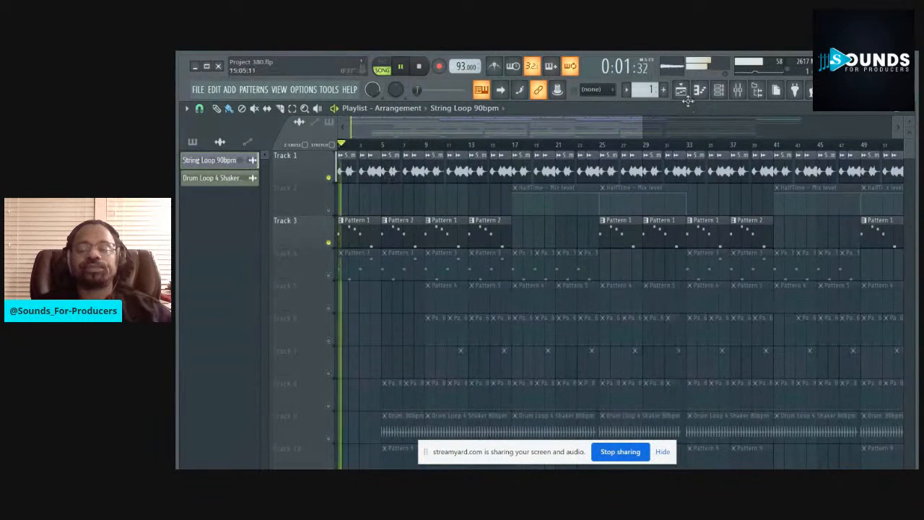
# Bring the mixer fully into view, select the Flute Pad track and examine its Fruity parametric EQ 2 curve
pyautogui.click(737, 89)
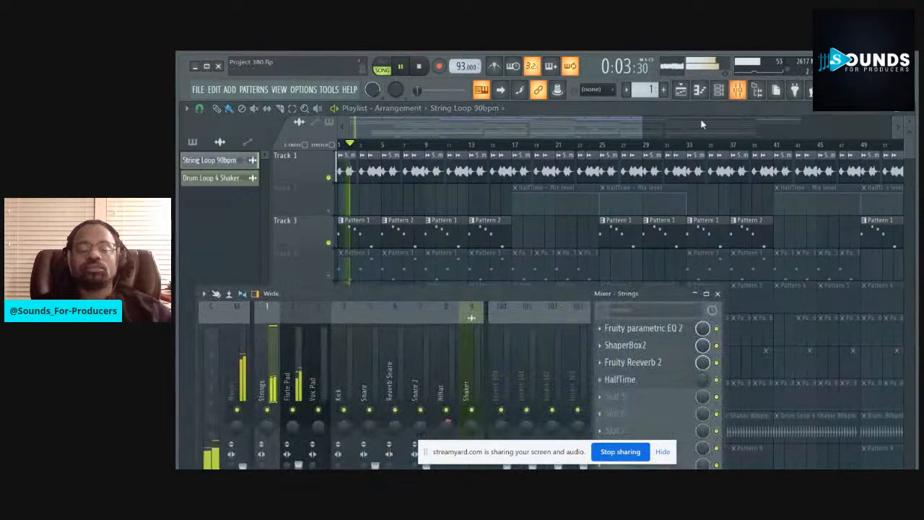
pyautogui.moveTo(477, 251); pyautogui.dragTo(602, 140)
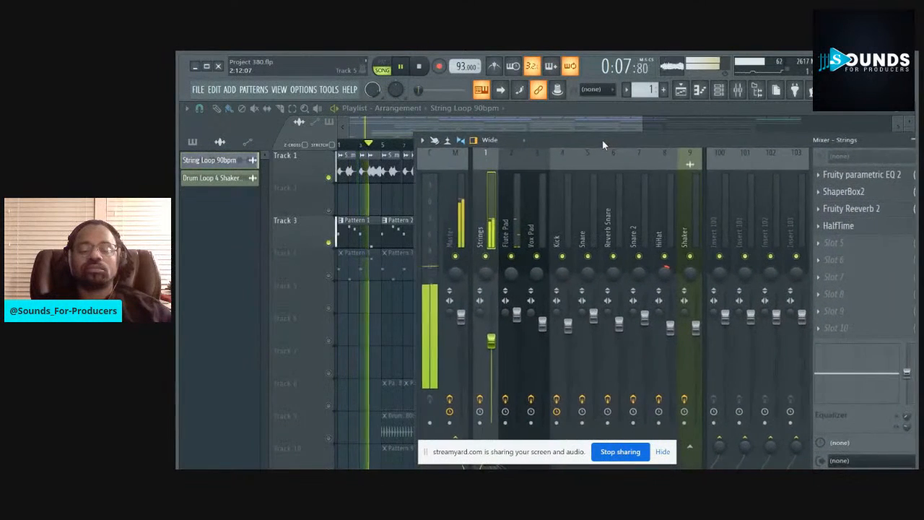
pyautogui.click(500, 189)
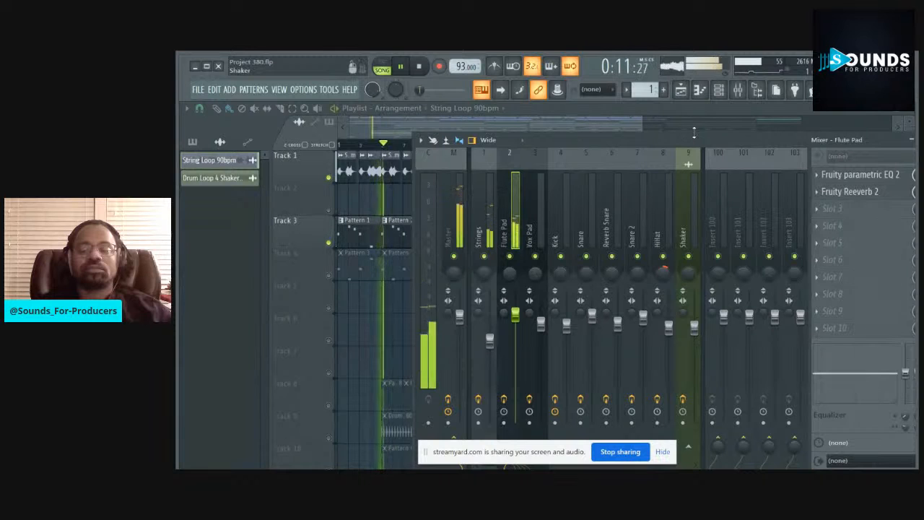
pyautogui.moveTo(697, 138); pyautogui.dragTo(660, 145)
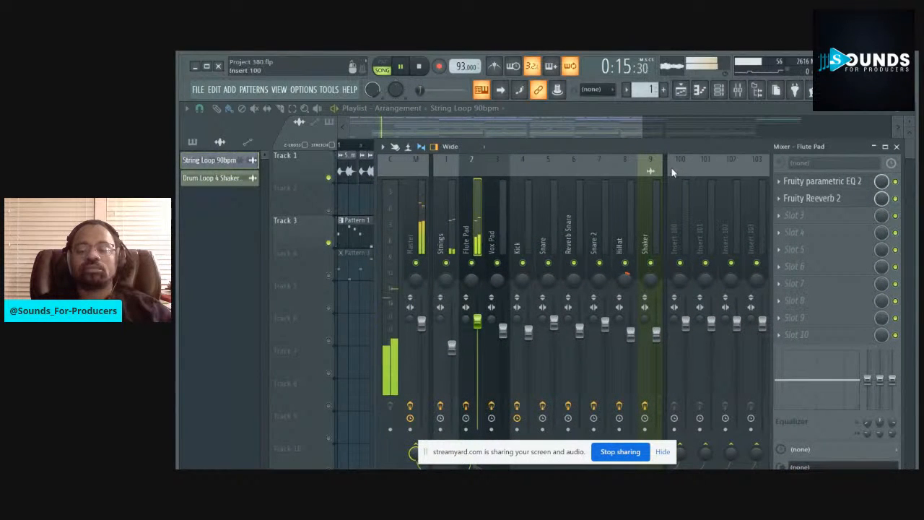
pyautogui.press('space')
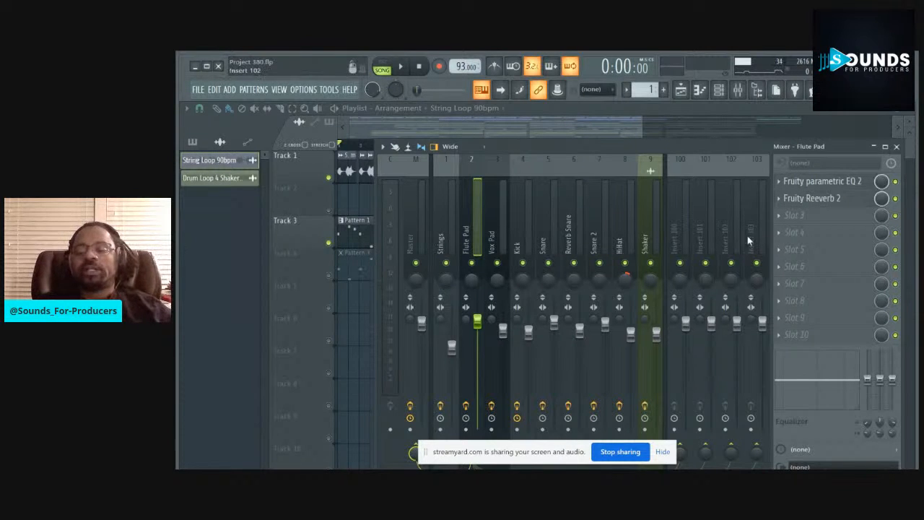
pyautogui.click(804, 182)
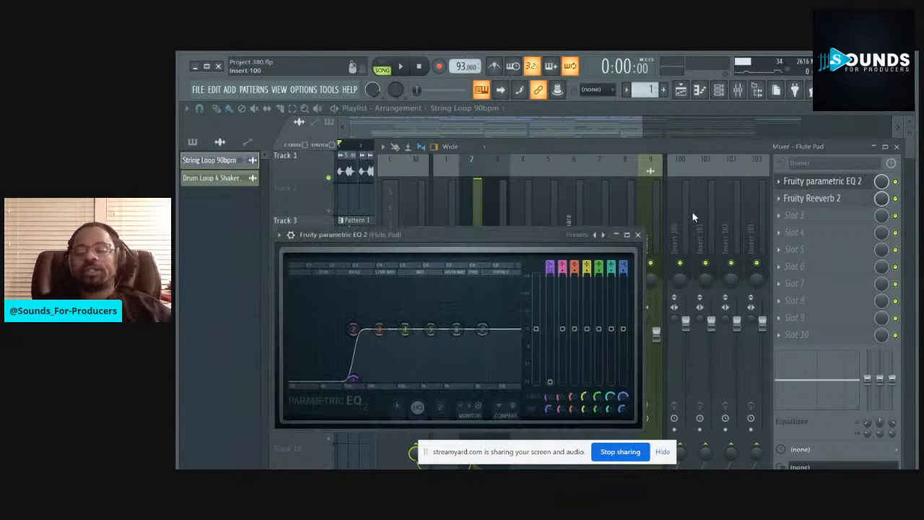
pyautogui.click(637, 235)
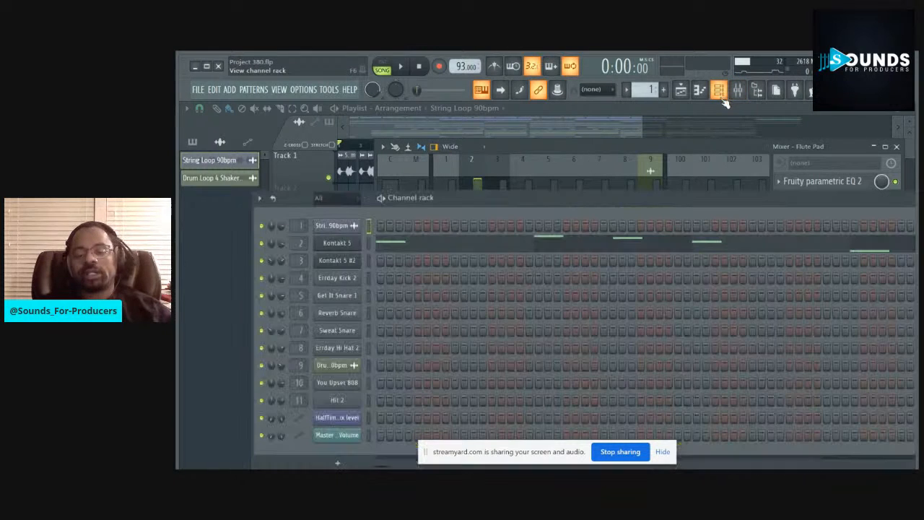
# Examine the Analog Brass and Winds instrument loaded in the Kontakt 5 channel, and move the channel rack aside
pyautogui.click(718, 89)
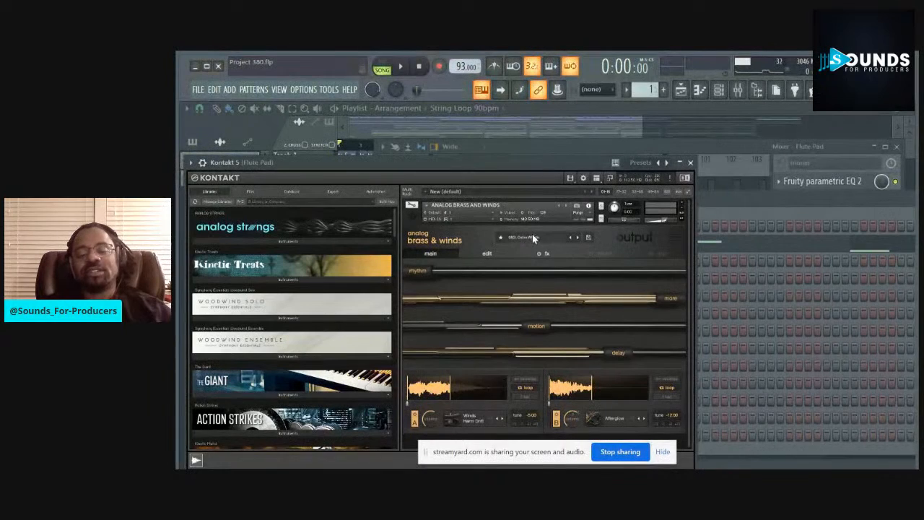
pyautogui.click(691, 163)
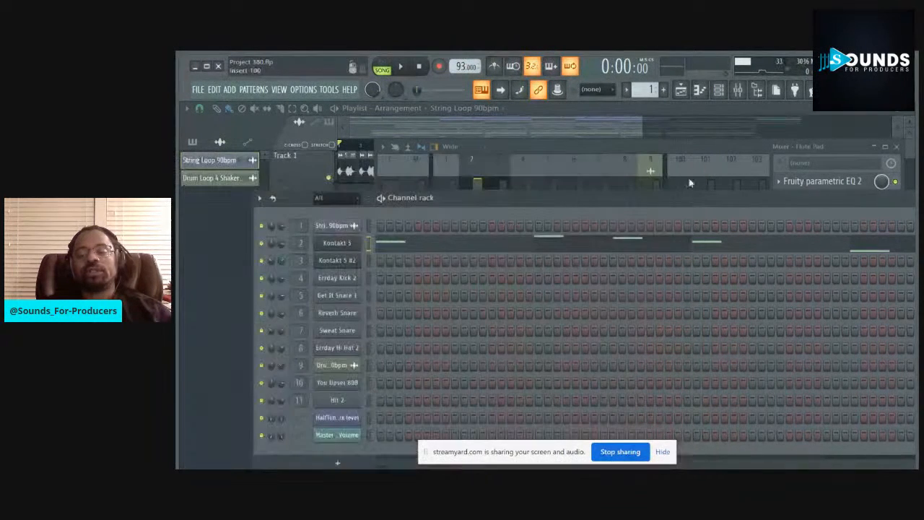
pyautogui.moveTo(596, 199); pyautogui.dragTo(704, 200)
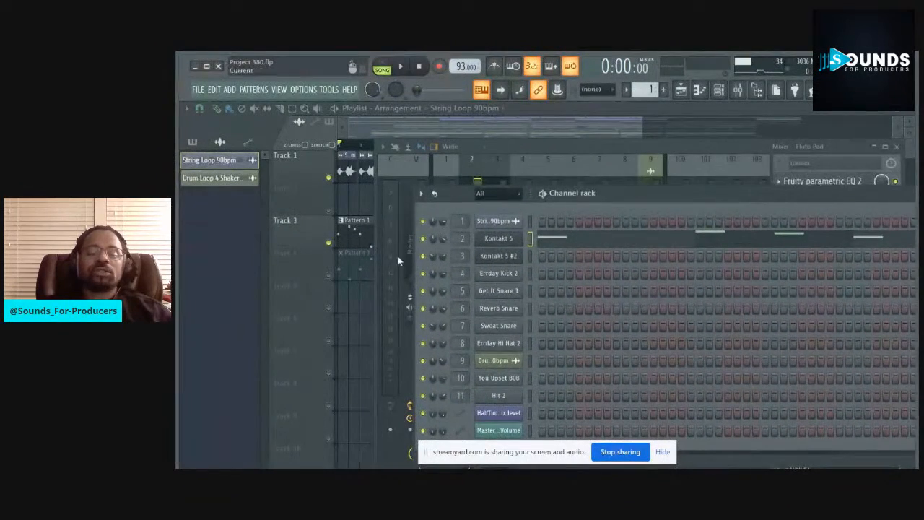
# Unmute Track 4 in the playlist, and mute Tracks 3 and 1 to hear it alone
pyautogui.click(355, 313)
pyautogui.click(328, 276)
pyautogui.press('space')
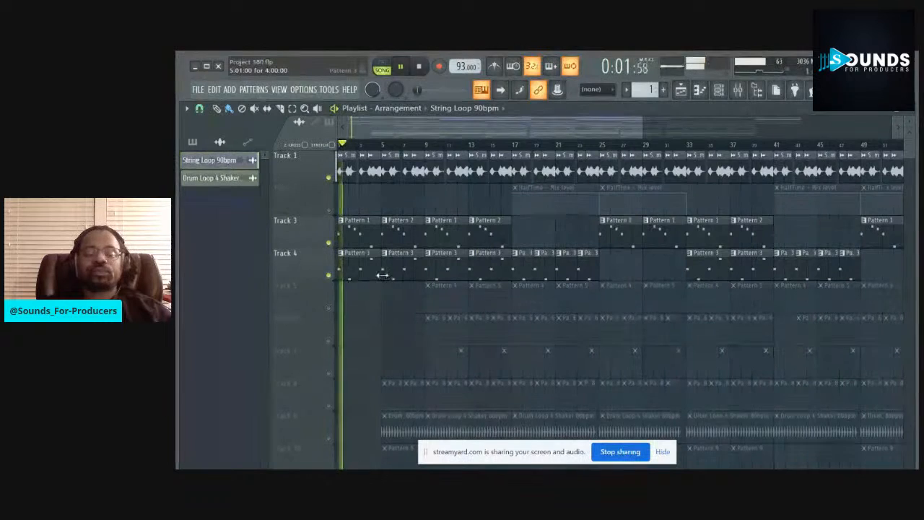
pyautogui.click(330, 243)
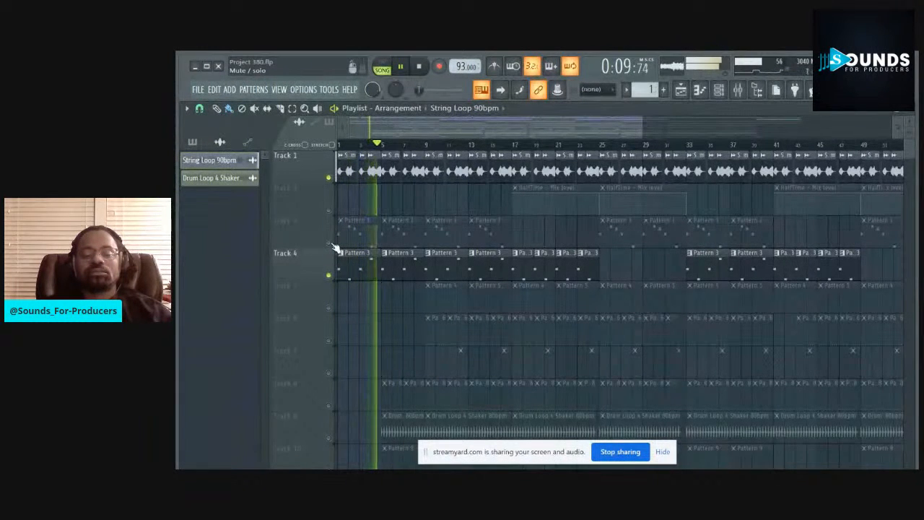
pyautogui.press('space')
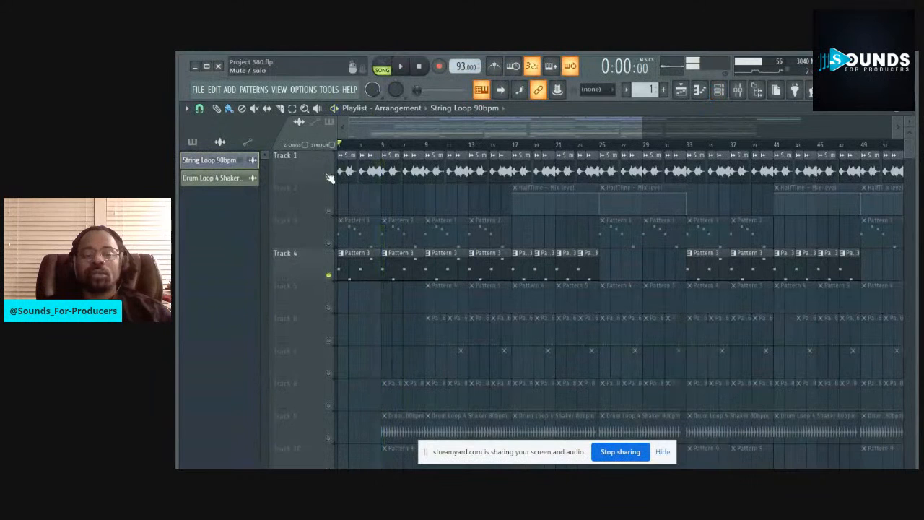
pyautogui.click(325, 176)
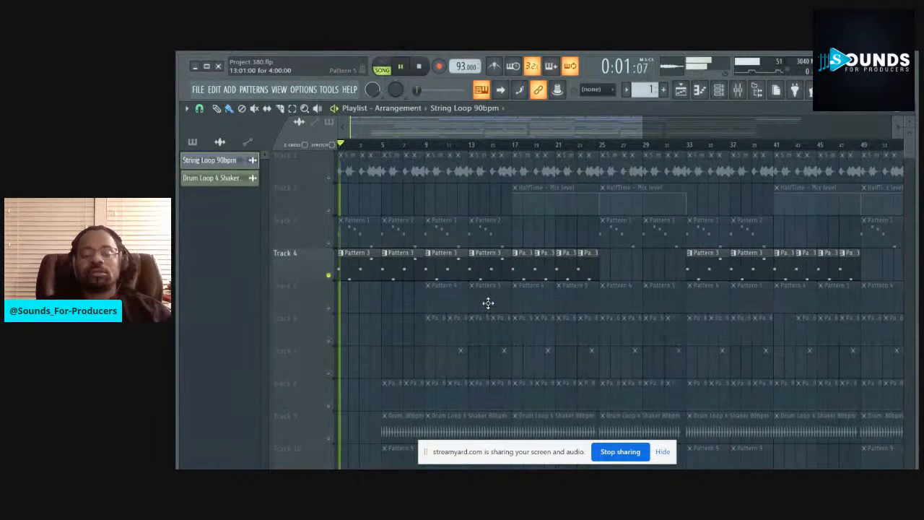
# Examine the Vox Pad mixer track's Fruity parametric EQ 2 curve and the EXHALE instrument in the Kontakt 5 #2 channel
pyautogui.click(737, 90)
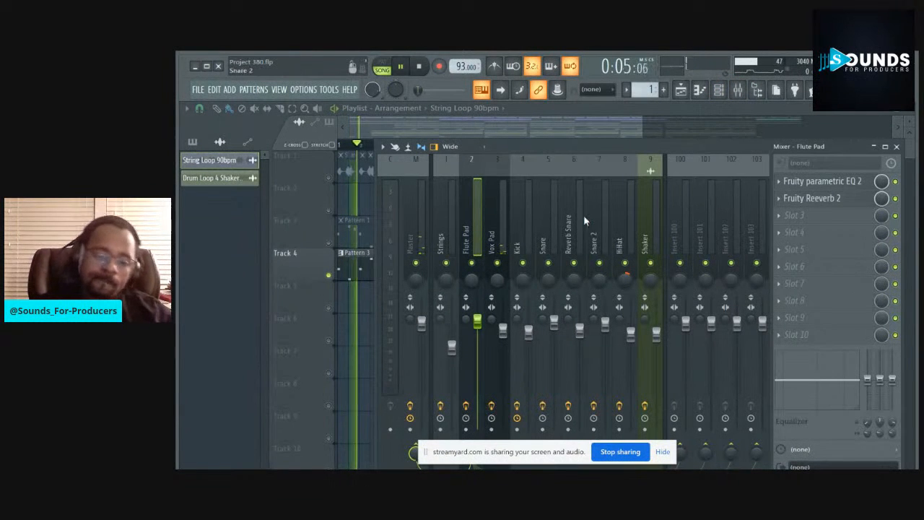
pyautogui.click(496, 209)
pyautogui.click(823, 181)
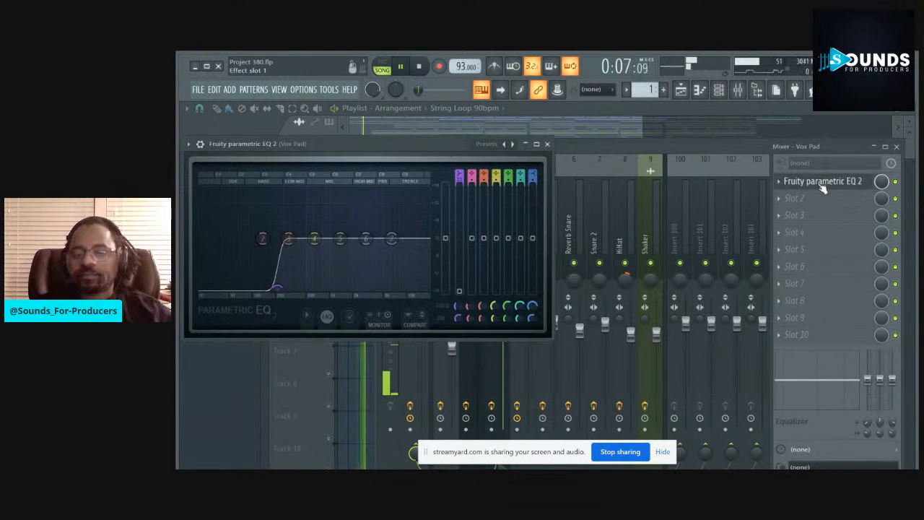
pyautogui.click(548, 145)
pyautogui.press('space')
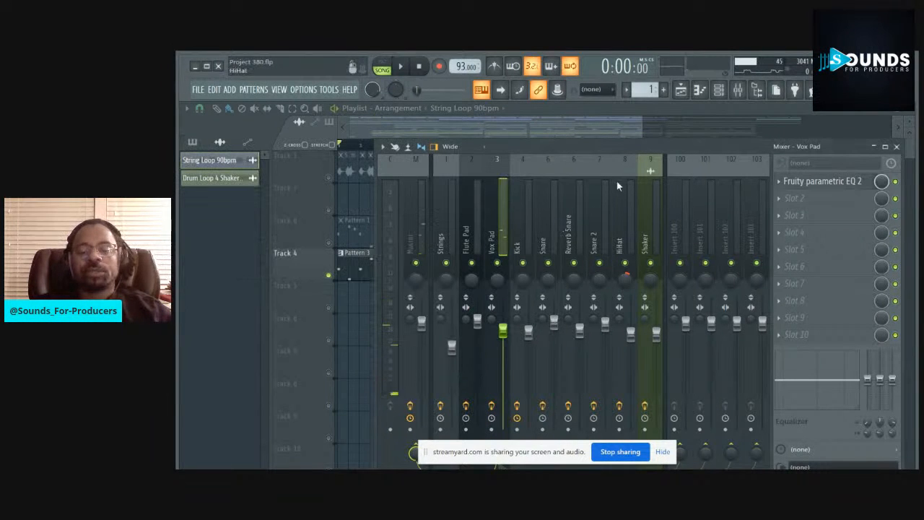
pyautogui.click(718, 90)
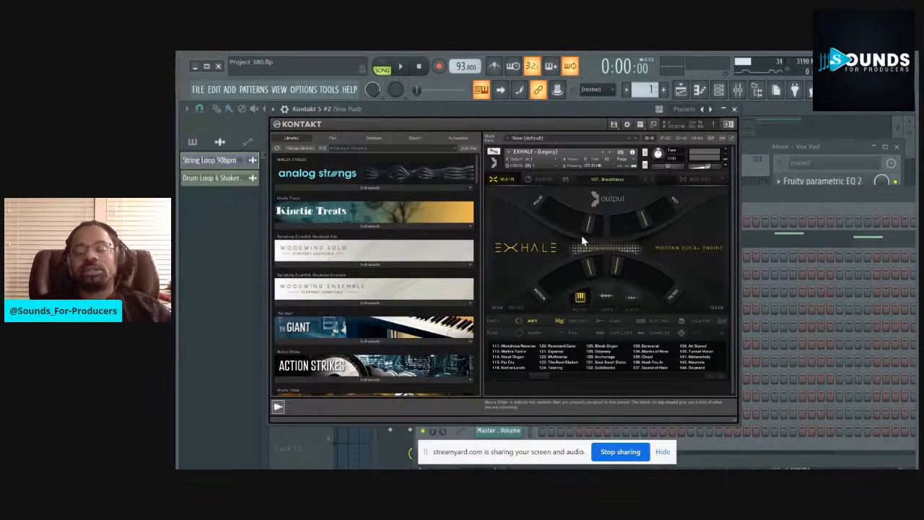
pyautogui.click(735, 109)
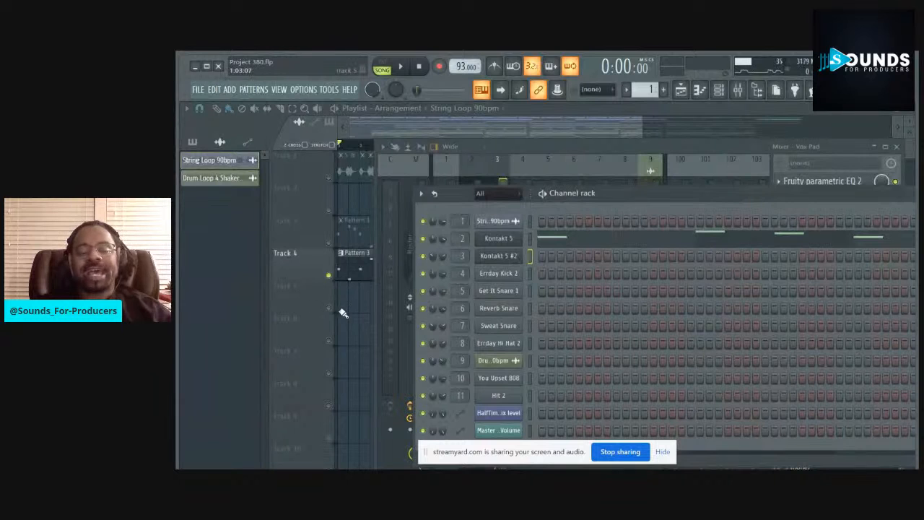
# Unmute playlist Tracks 3, 1 and 5, and play the song from bar 9
pyautogui.click(347, 312)
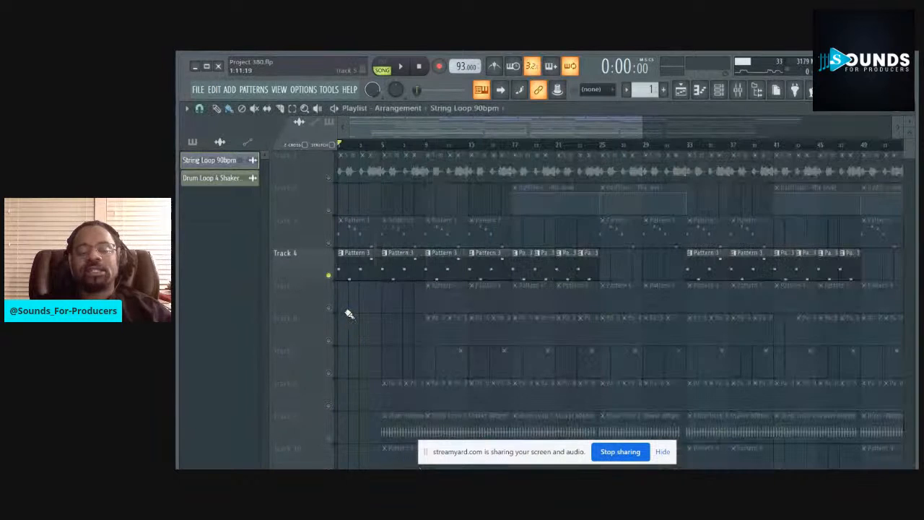
pyautogui.click(328, 243)
pyautogui.click(329, 178)
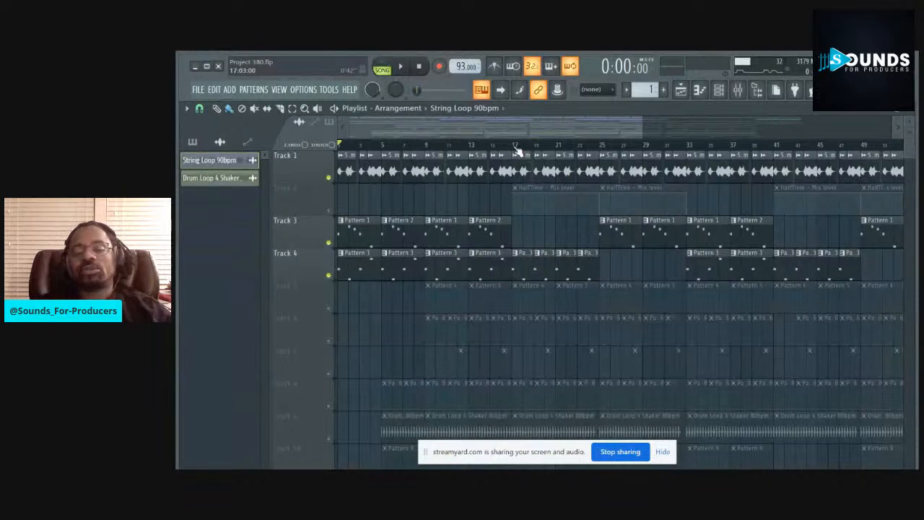
pyautogui.click(758, 100)
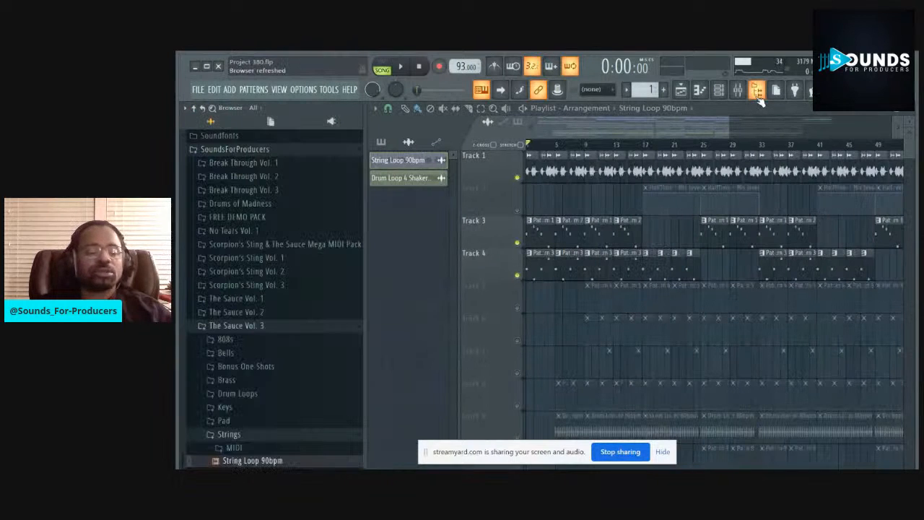
pyautogui.click(757, 94)
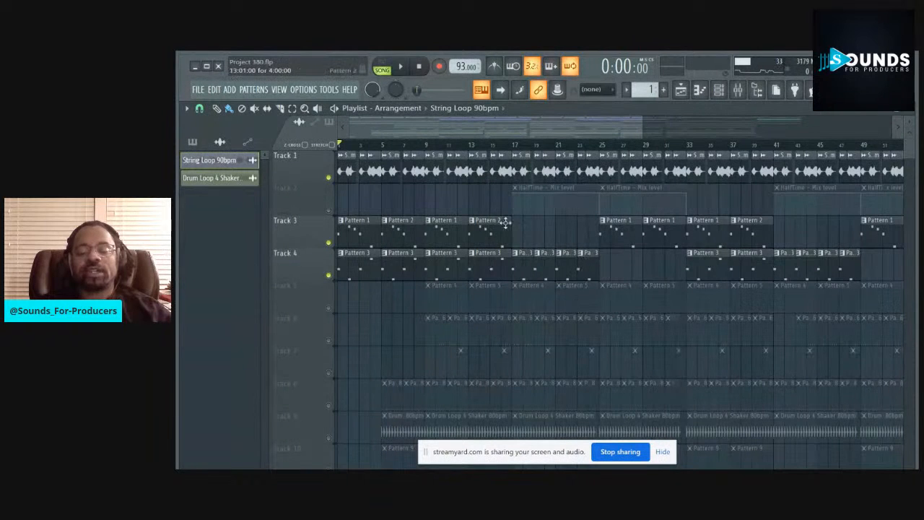
pyautogui.click(329, 309)
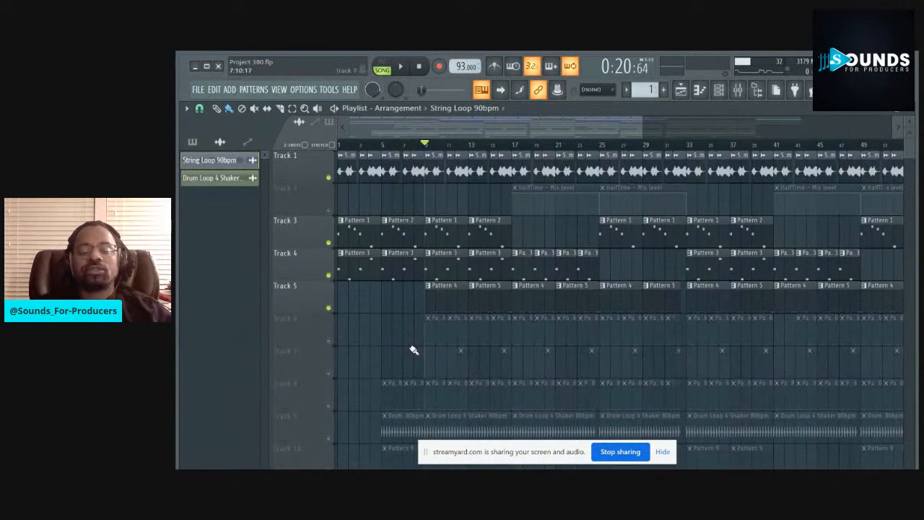
pyautogui.press('space')
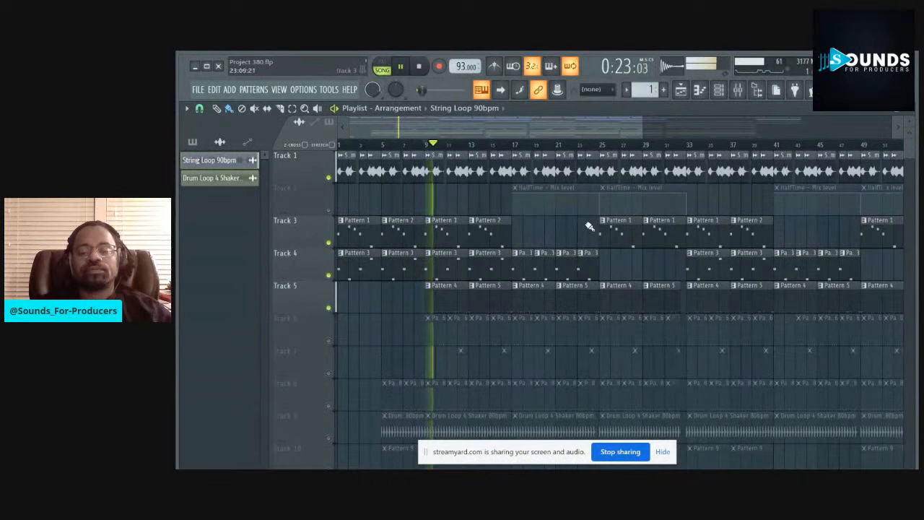
# Locate the kick in the channel rack and mixer during playback, then audition the Errday Kick 2 sample in its channel settings
pyautogui.click(718, 90)
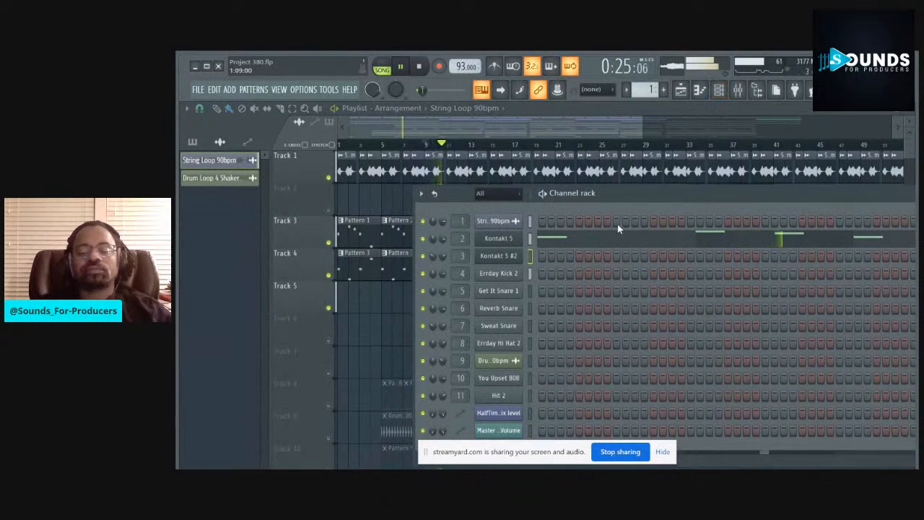
pyautogui.click(737, 90)
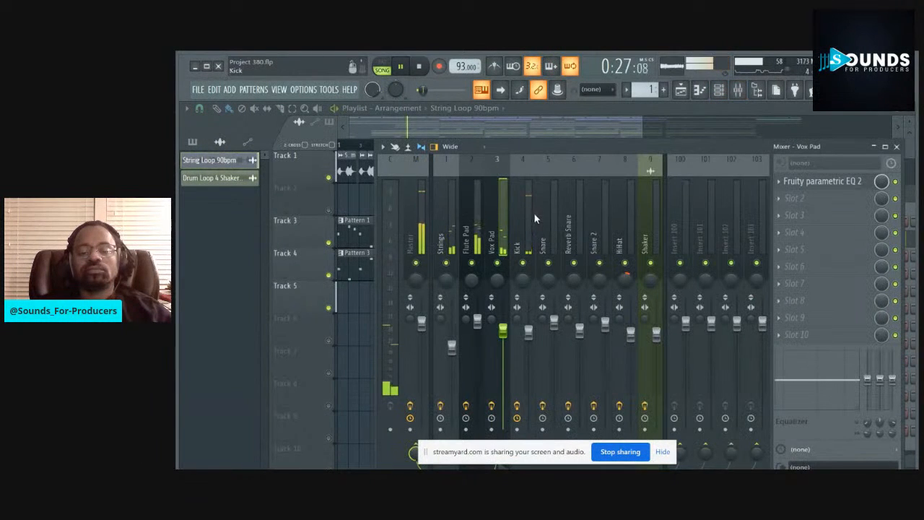
pyautogui.click(718, 90)
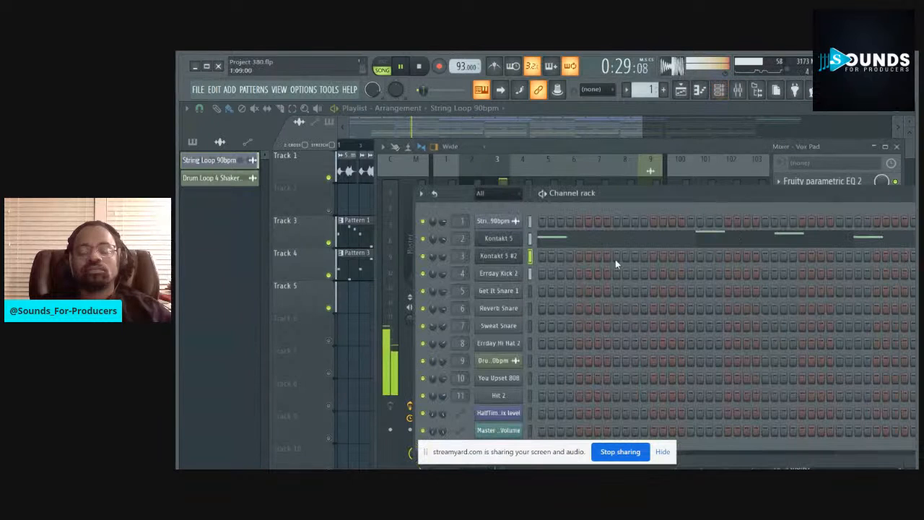
pyautogui.press('space')
pyautogui.click(500, 273)
pyautogui.click(453, 424)
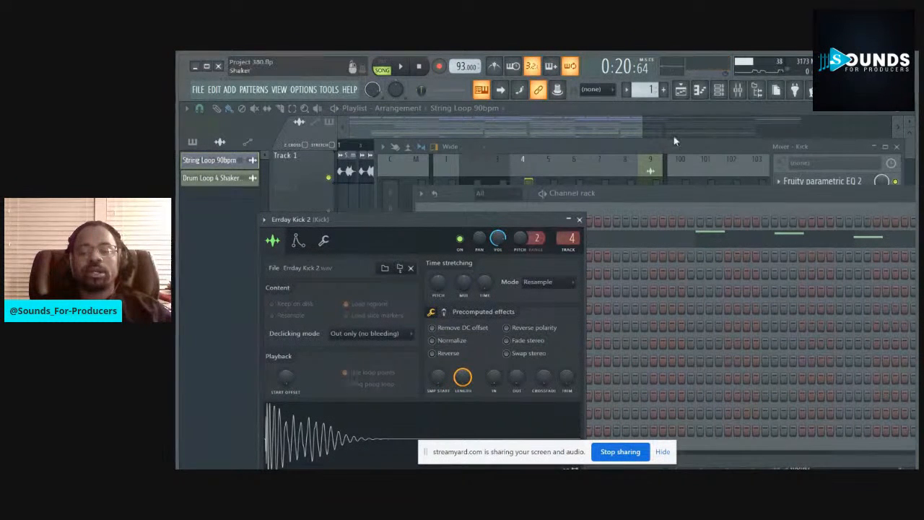
# Locate the Errday Kick 2 sample's source folder by showing the browser and dropping the sample's waveform onto it
pyautogui.click(739, 92)
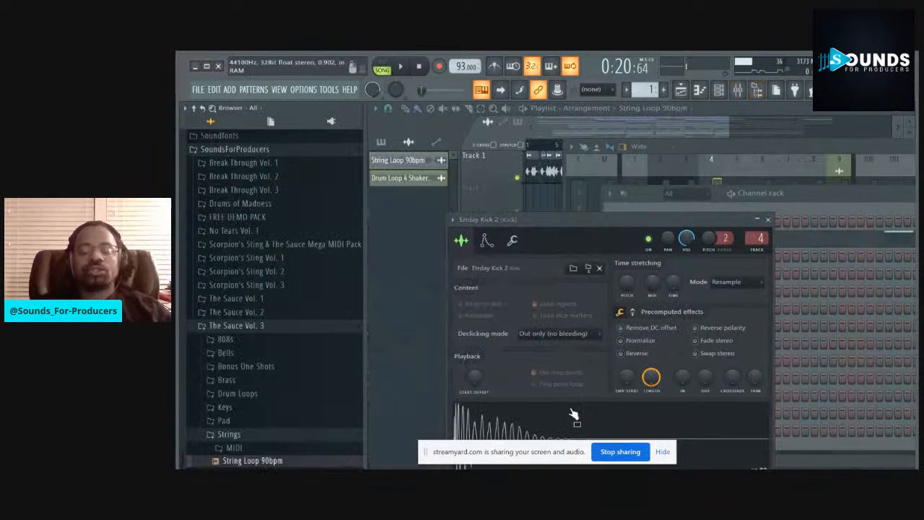
pyautogui.moveTo(616, 229); pyautogui.dragTo(629, 194)
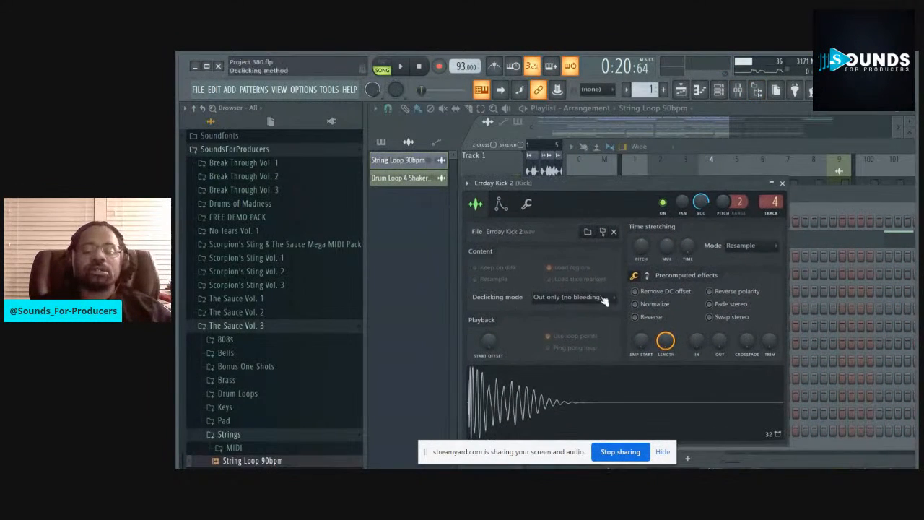
pyautogui.click(602, 381)
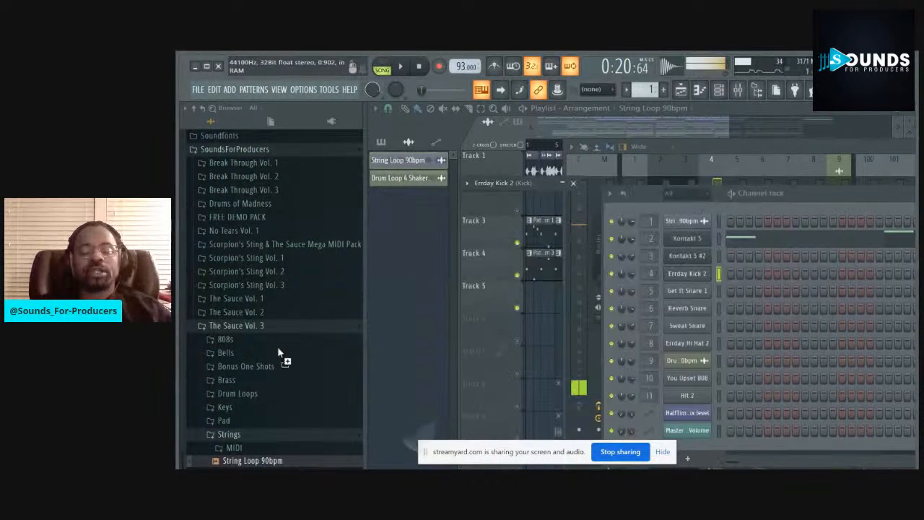
pyautogui.click(278, 365)
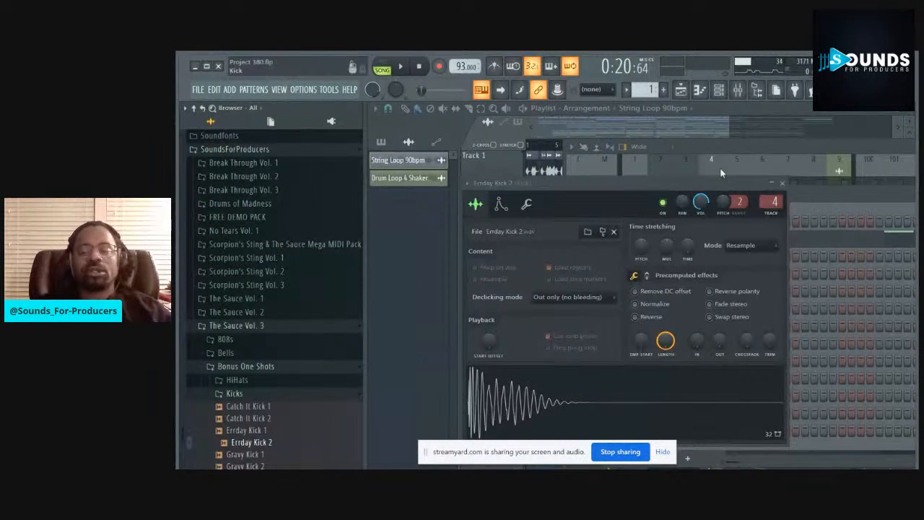
pyautogui.moveTo(716, 184); pyautogui.dragTo(838, 212)
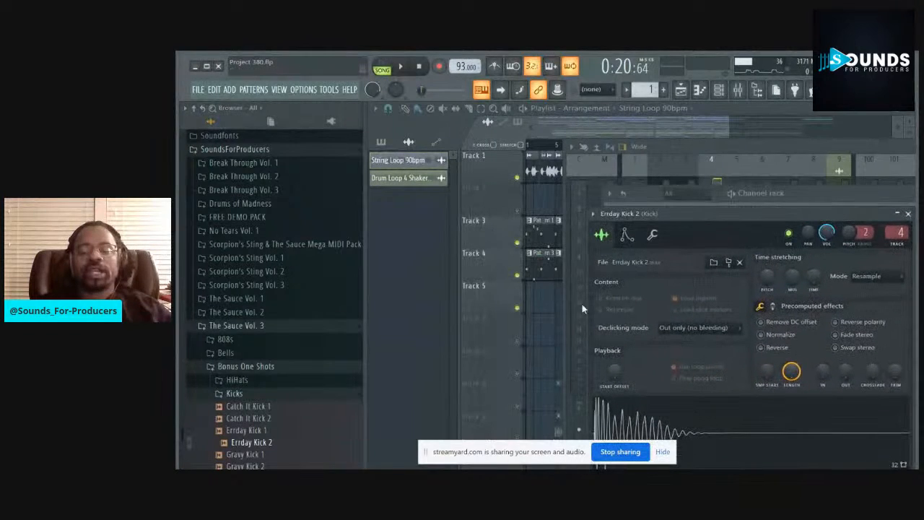
# Unmute playlist Track 6 and play the song from bar 9, checking the channel rack for its sound
pyautogui.click(550, 319)
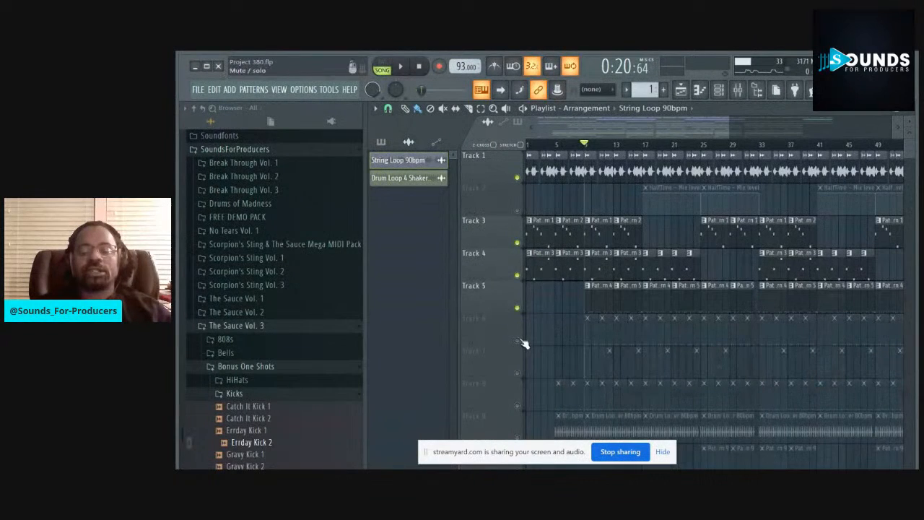
pyautogui.click(718, 89)
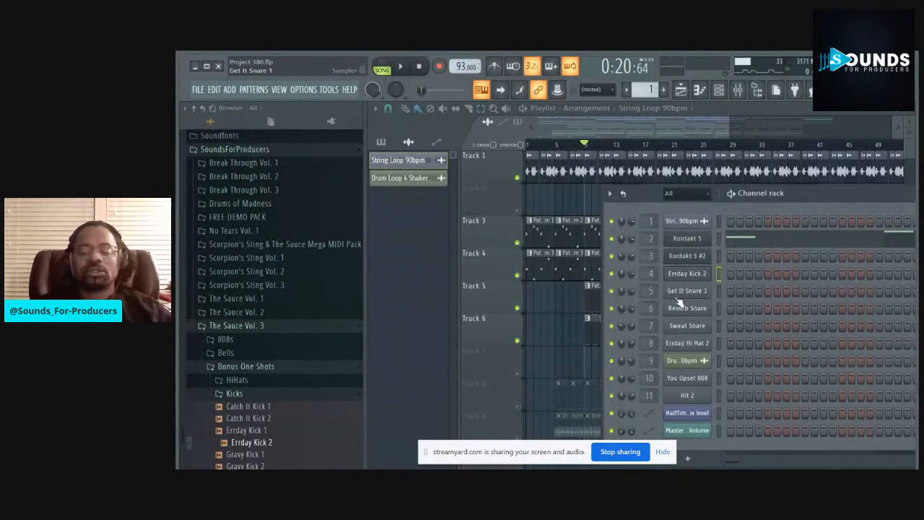
pyautogui.click(563, 351)
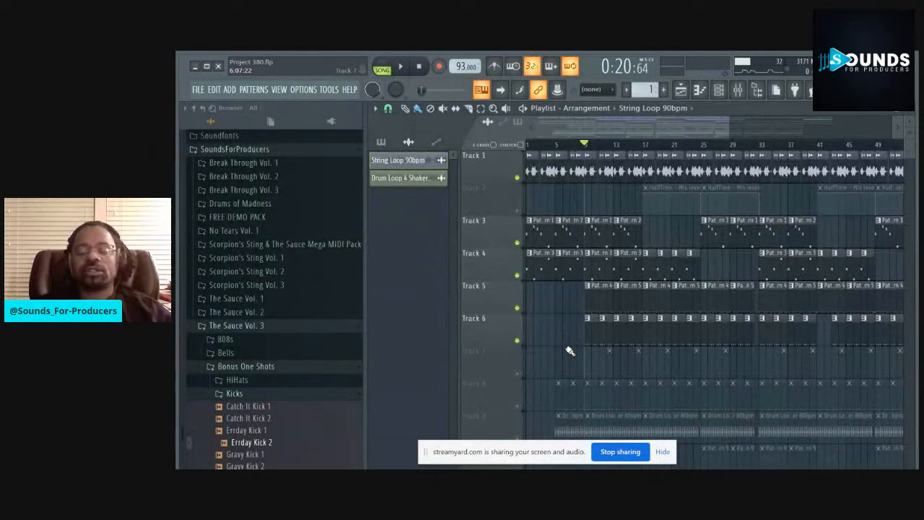
pyautogui.press('space')
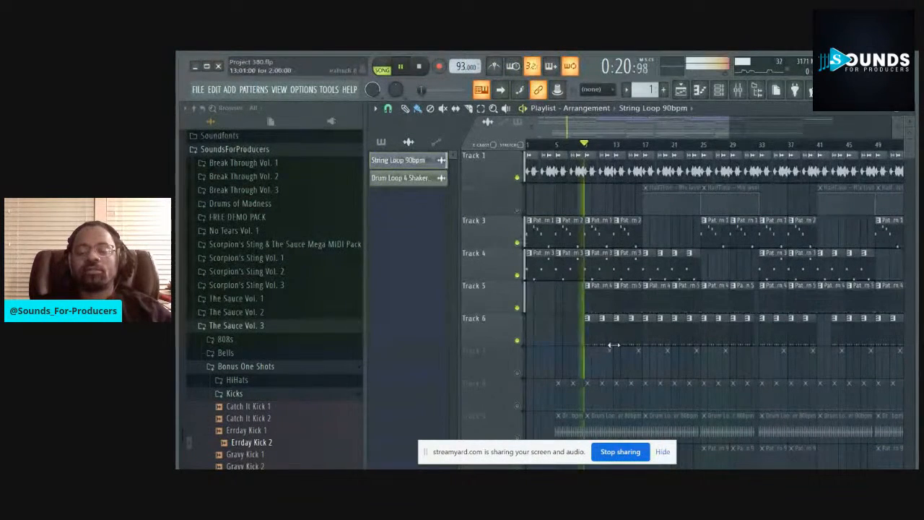
pyautogui.click(757, 99)
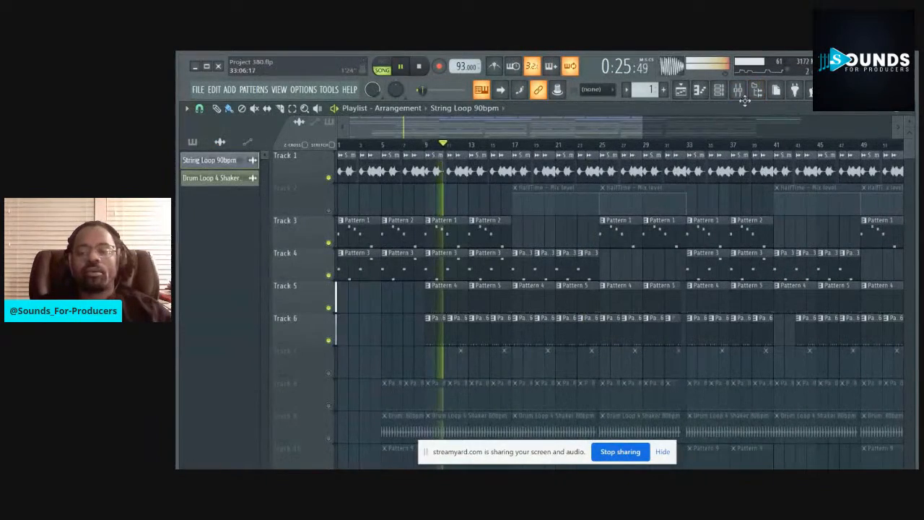
pyautogui.click(757, 99)
pyautogui.click(718, 89)
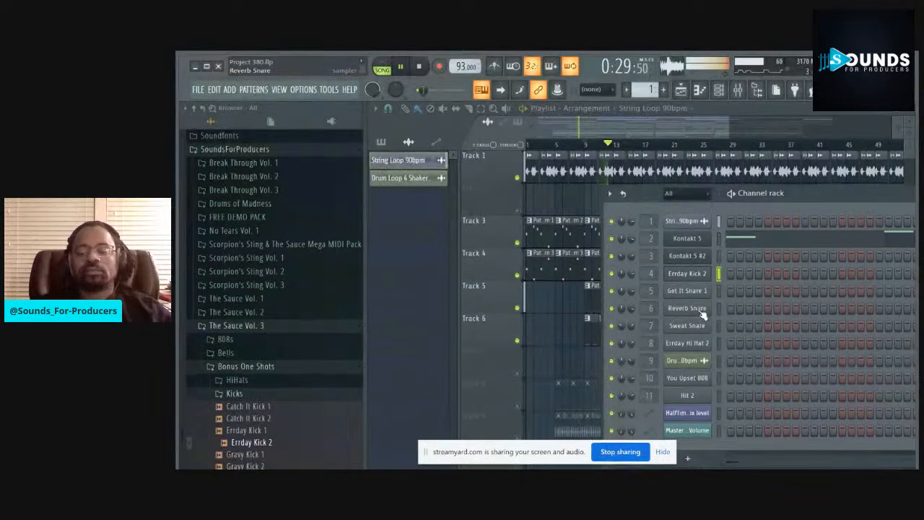
pyautogui.press('space')
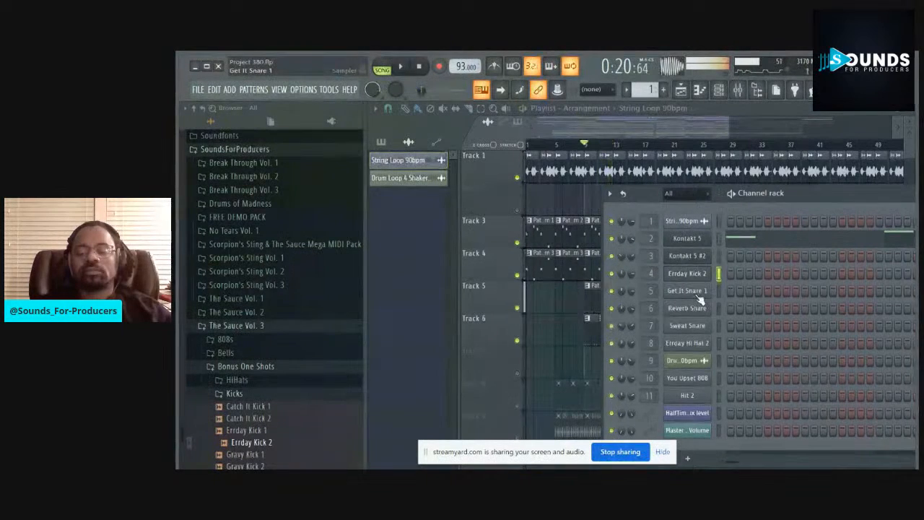
# Examine the Get It Snare 1 sample in its channel settings and locate its source folder in the browser
pyautogui.click(691, 291)
pyautogui.moveTo(680, 255); pyautogui.dragTo(710, 193)
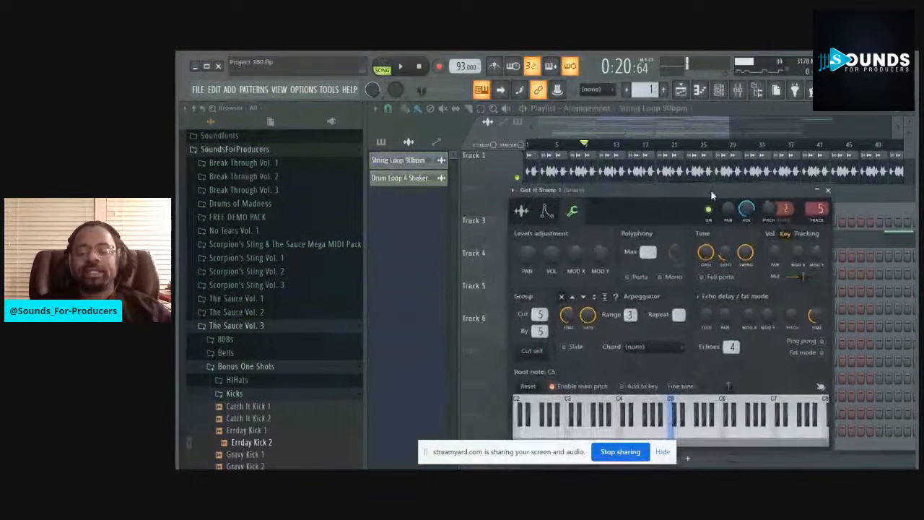
pyautogui.click(521, 209)
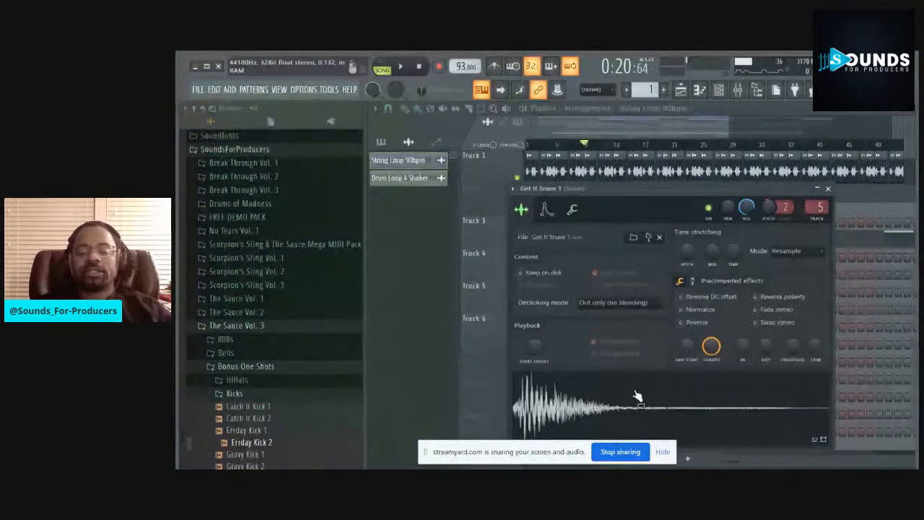
pyautogui.moveTo(666, 402); pyautogui.dragTo(342, 366)
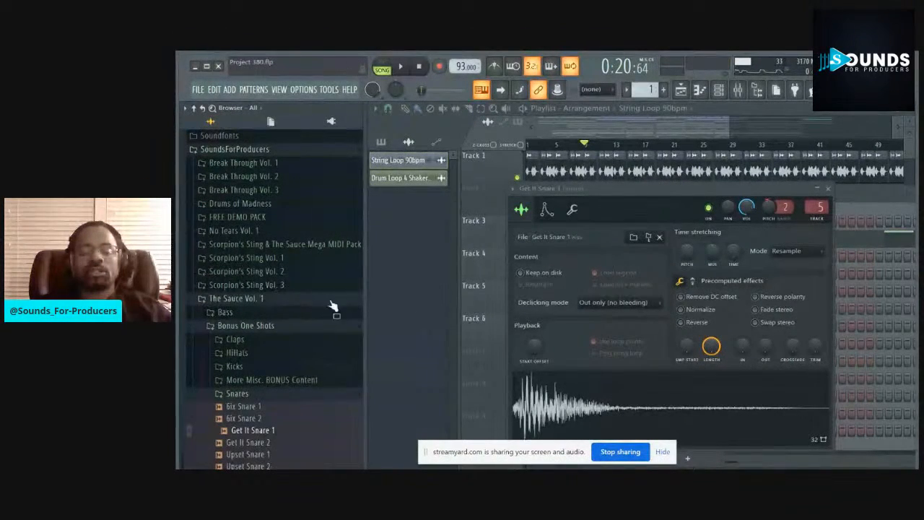
pyautogui.click(828, 188)
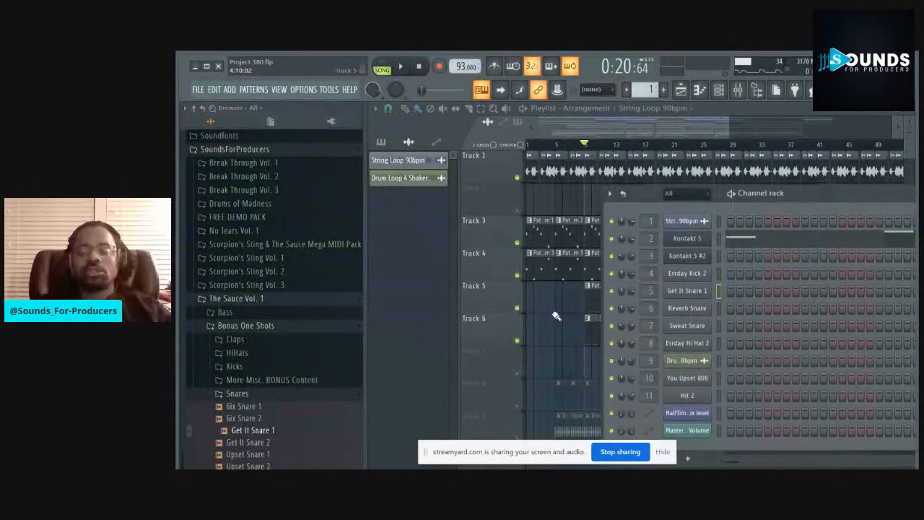
# Unmute playlist Track 7 and play the song from bar 11 to hear its pattern
pyautogui.press('F6')
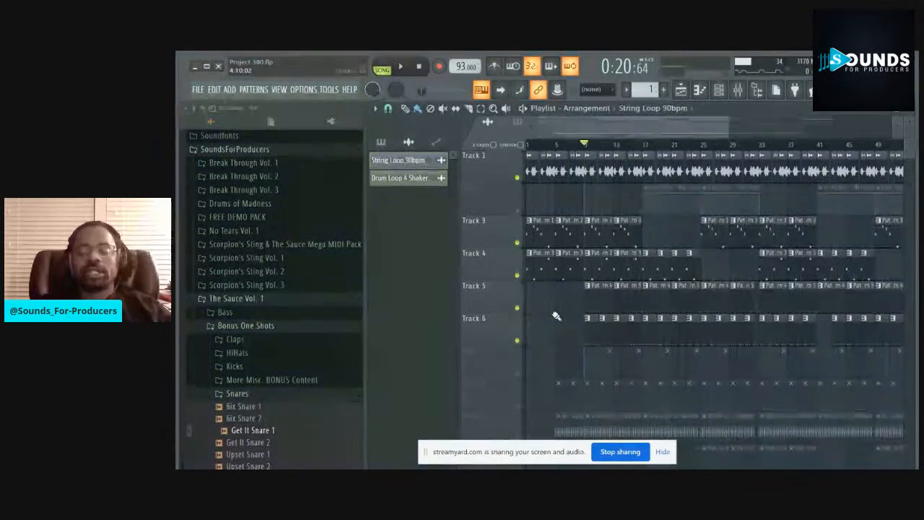
pyautogui.click(517, 373)
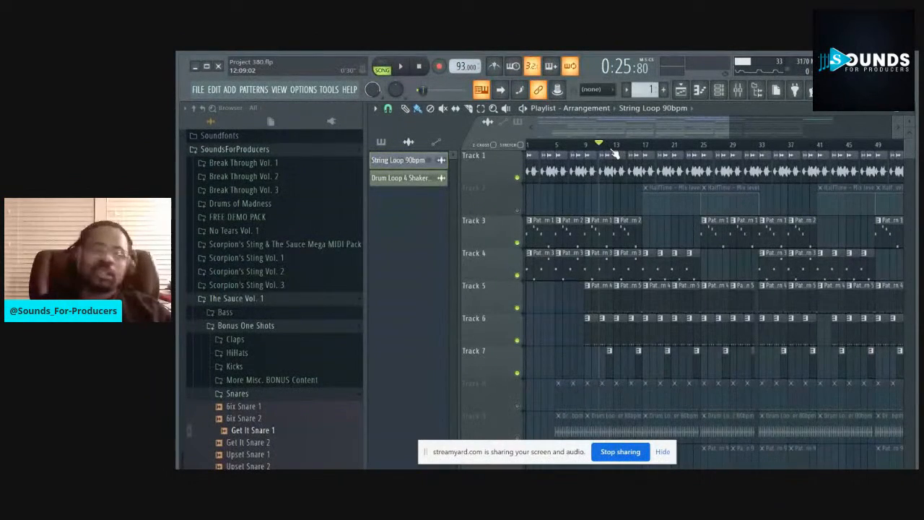
pyautogui.scroll(5, 632, 150)
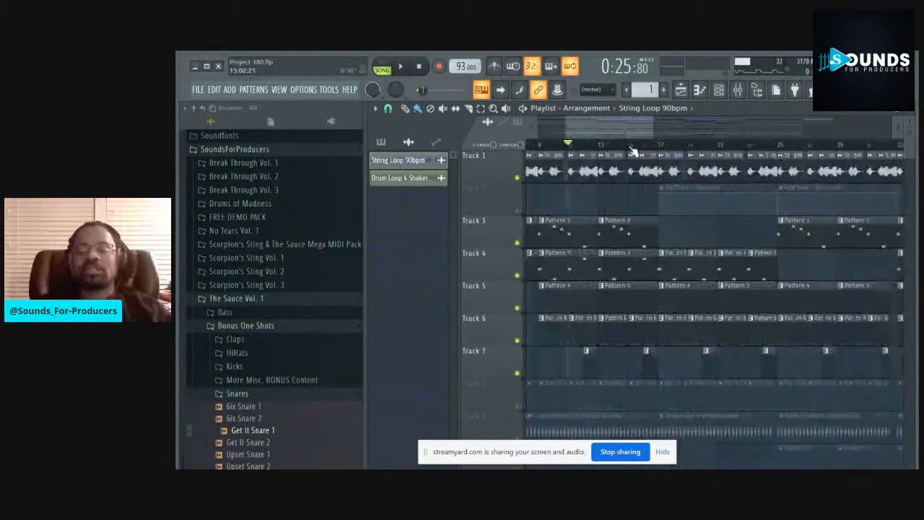
pyautogui.moveTo(611, 132); pyautogui.dragTo(607, 134)
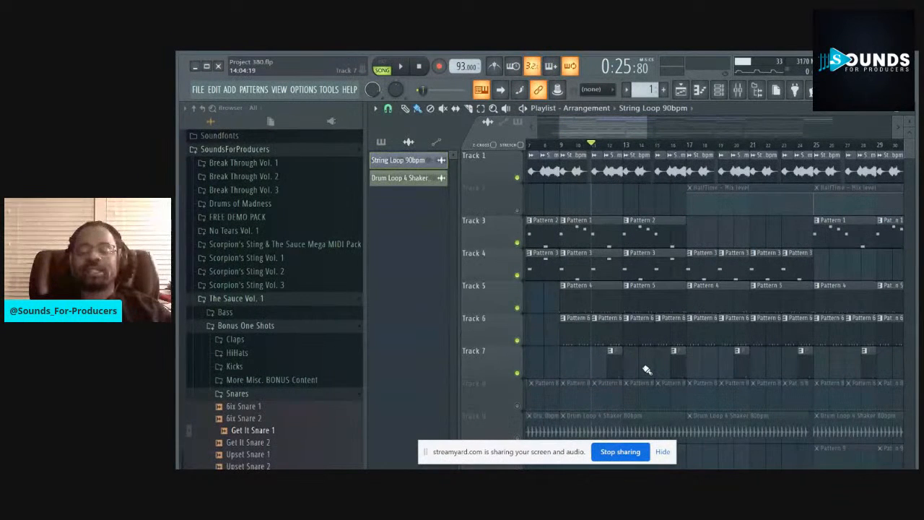
pyautogui.press('space')
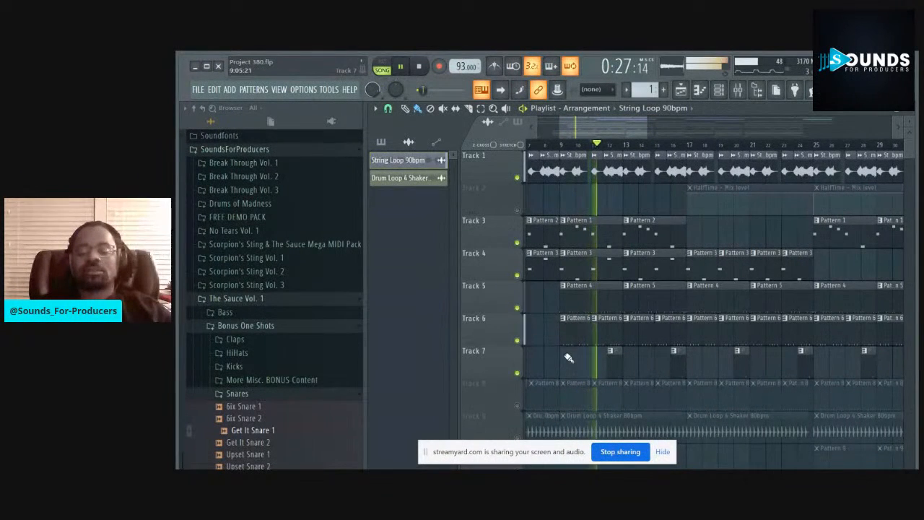
pyautogui.press('space')
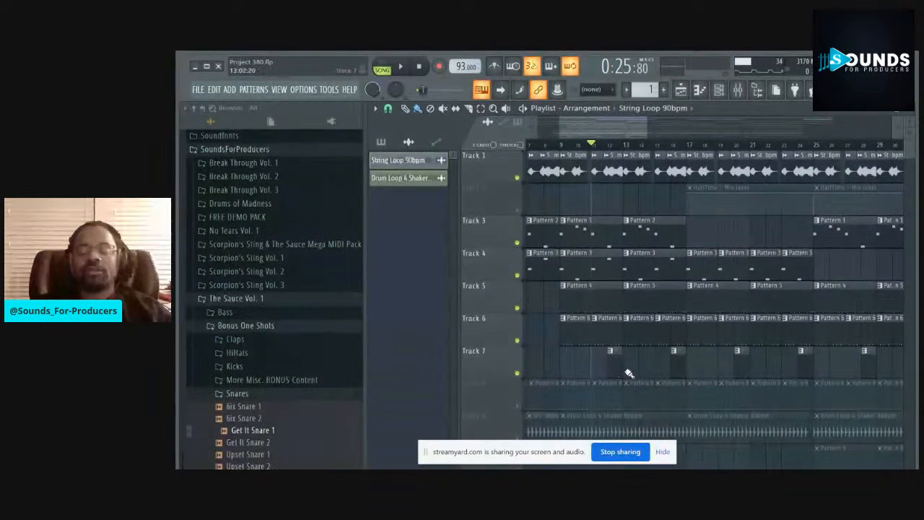
pyautogui.press('space')
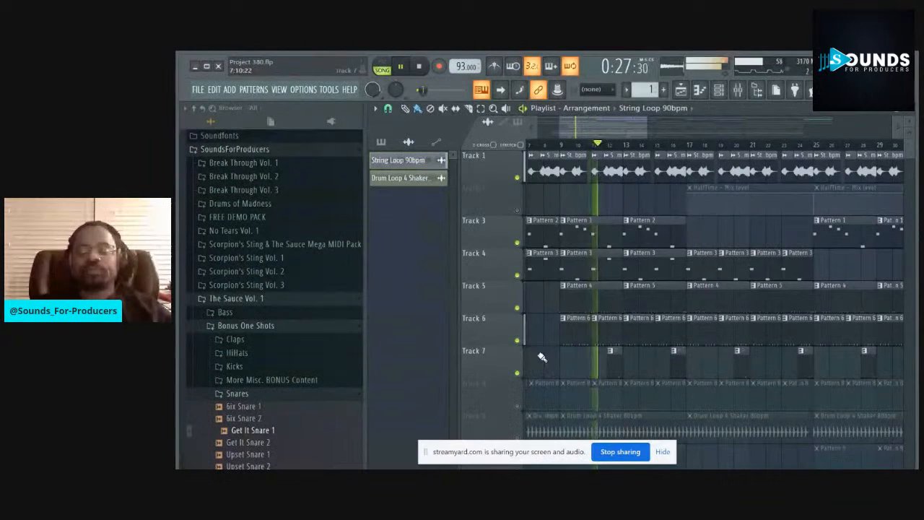
# Find the Reverb Snare channel during playback, audition its sample in the channel settings, and locate the sample in the browser
pyautogui.click(718, 89)
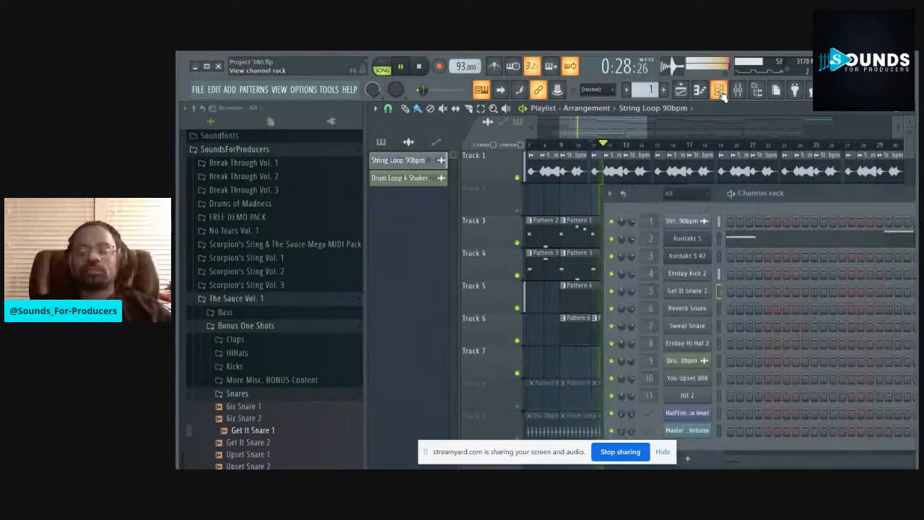
pyautogui.click(718, 308)
pyautogui.press('space')
pyautogui.click(699, 308)
pyautogui.moveTo(656, 230); pyautogui.dragTo(671, 149)
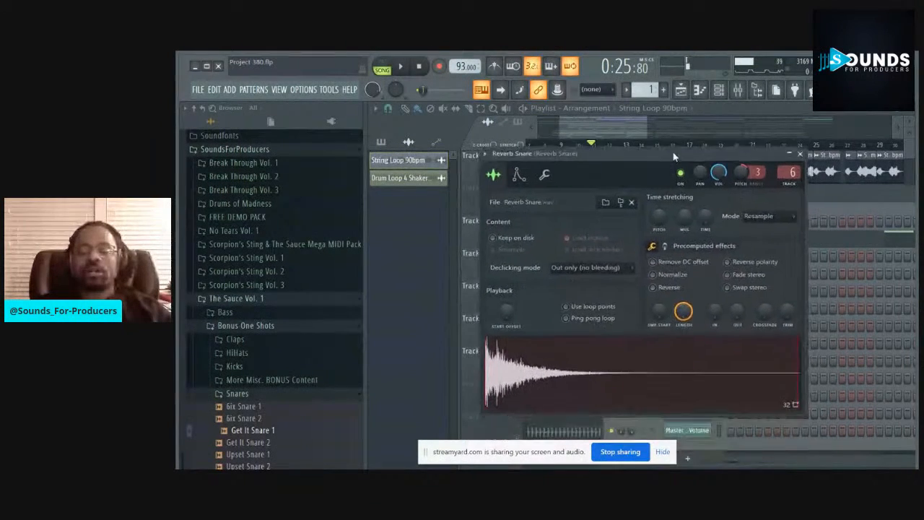
pyautogui.click(636, 374)
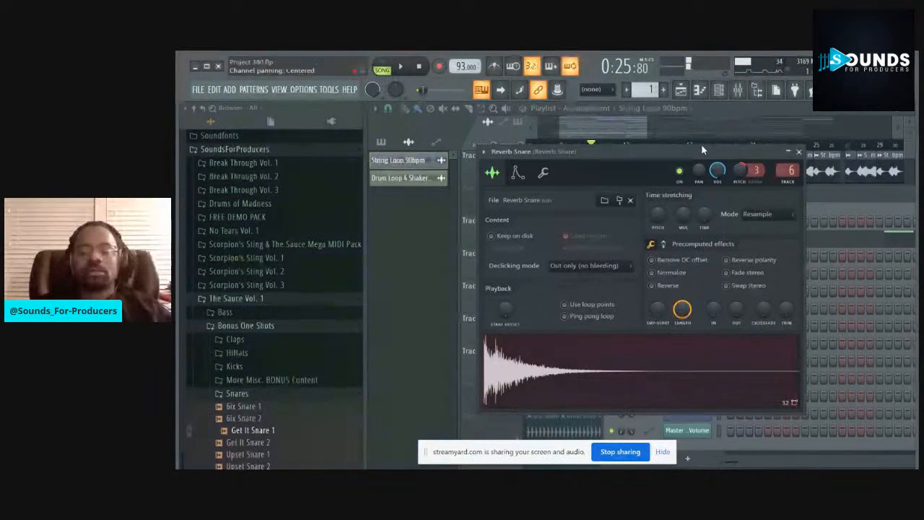
pyautogui.moveTo(635, 354); pyautogui.dragTo(295, 346)
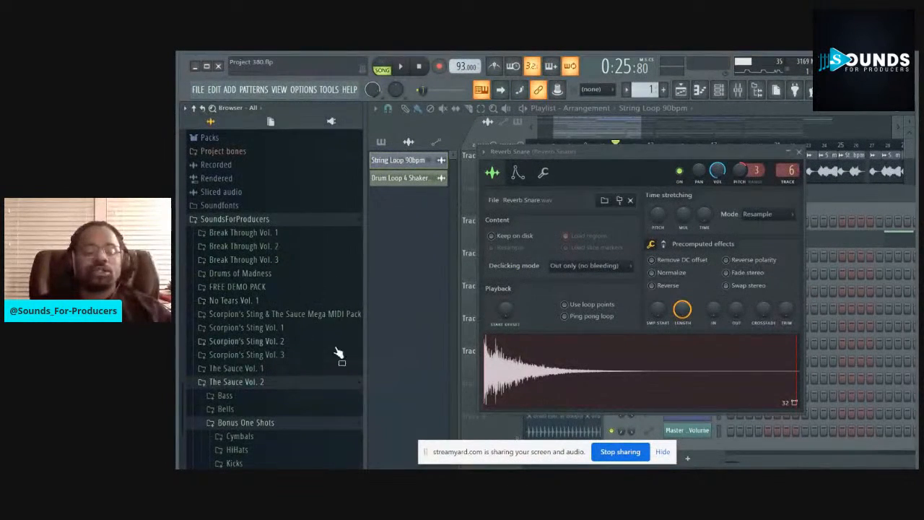
pyautogui.click(800, 154)
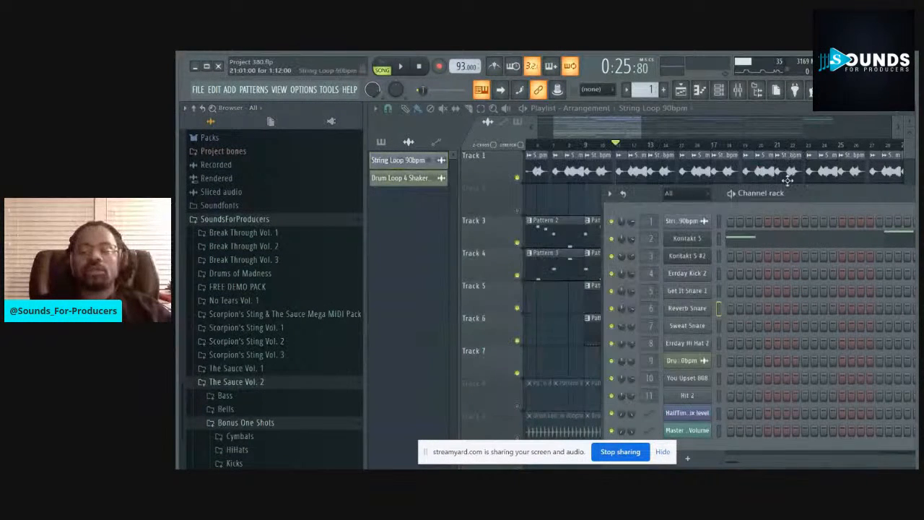
# Unmute playlist Track 8 and play the song from bar 11
pyautogui.rightClick(573, 300)
pyautogui.scroll(-3, 643, 377)
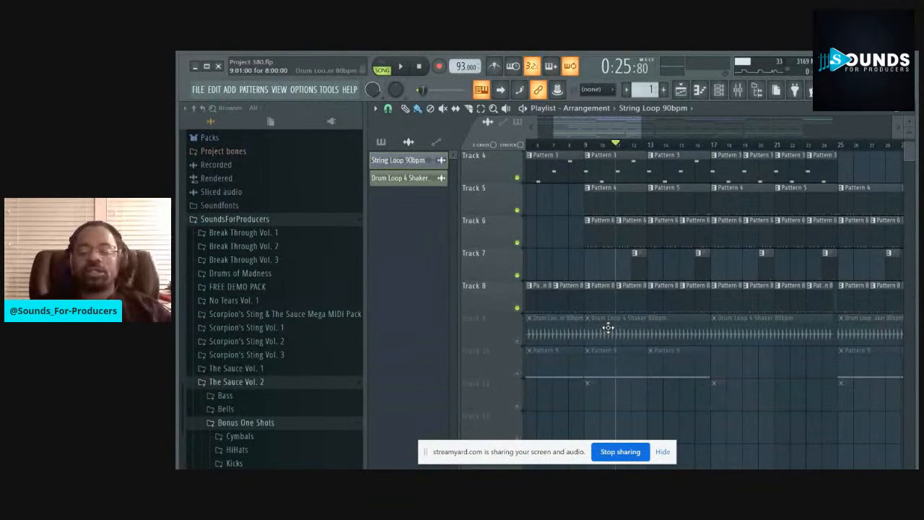
pyautogui.press('space')
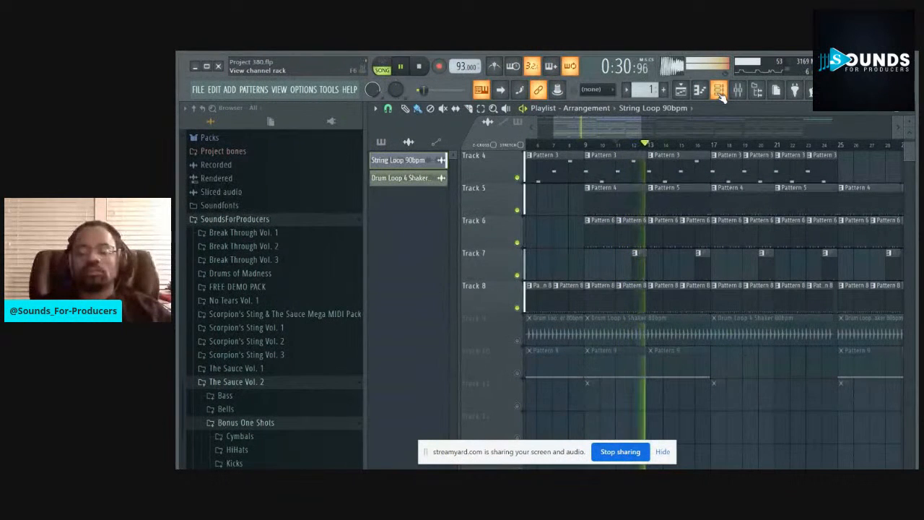
pyautogui.press('space')
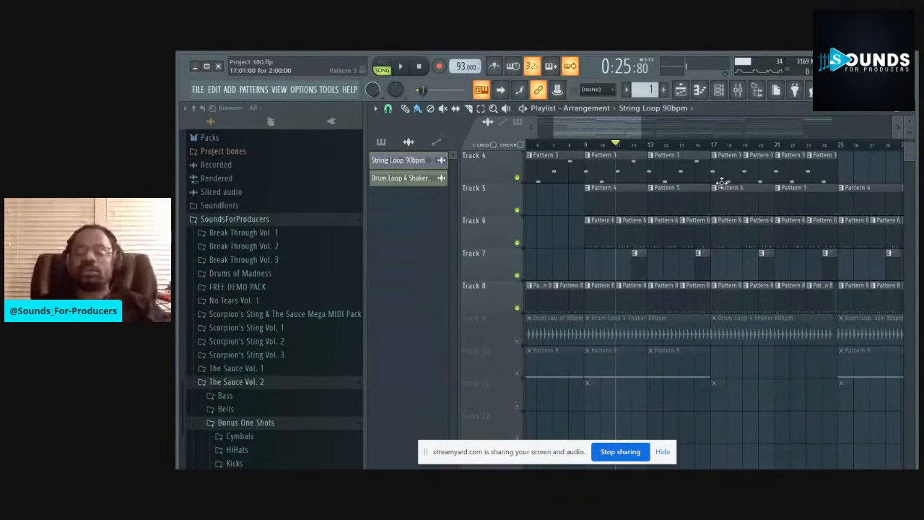
# Unmute the Drum Loop 4 Shaker on playlist Track 9 and play it with the other tracks from bar 11
pyautogui.click(517, 339)
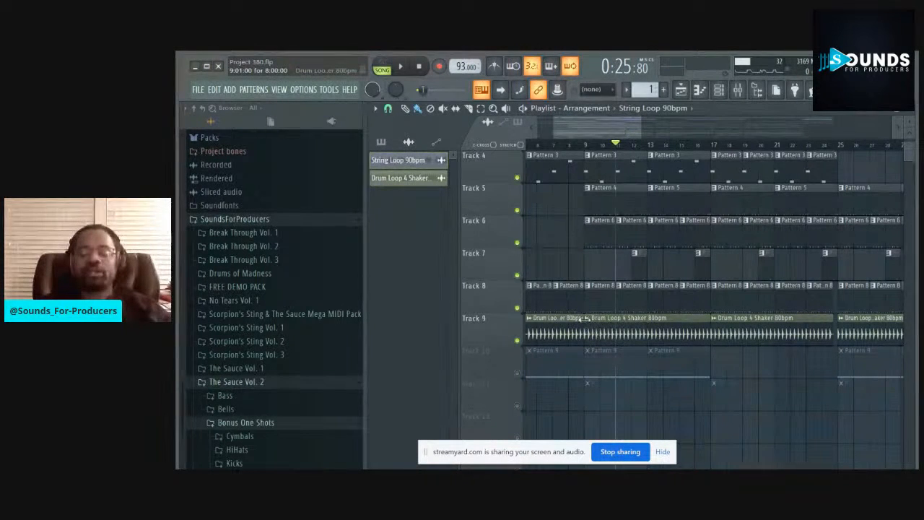
pyautogui.press('space')
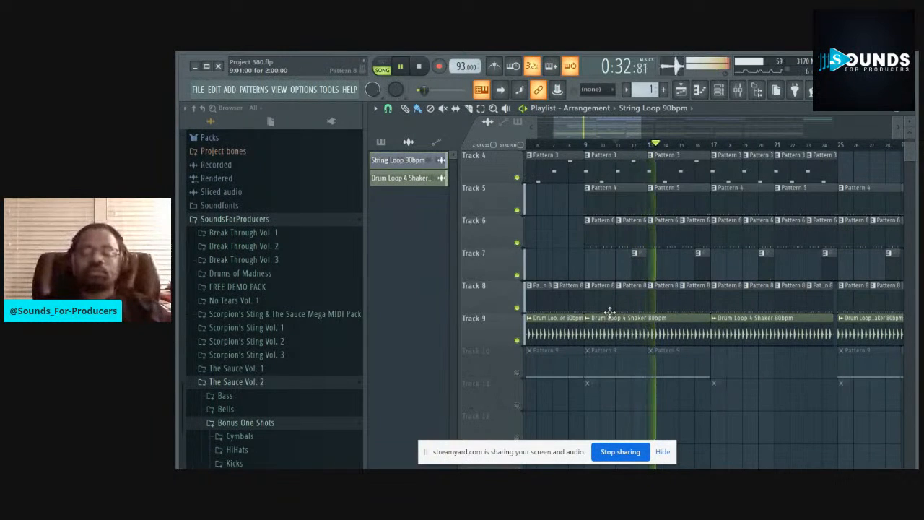
pyautogui.press('space')
# Inspect the Drum Loop 4 Shaker sample in its channel settings and locate its source folder under Drums of Madness in the browser
pyautogui.click(725, 96)
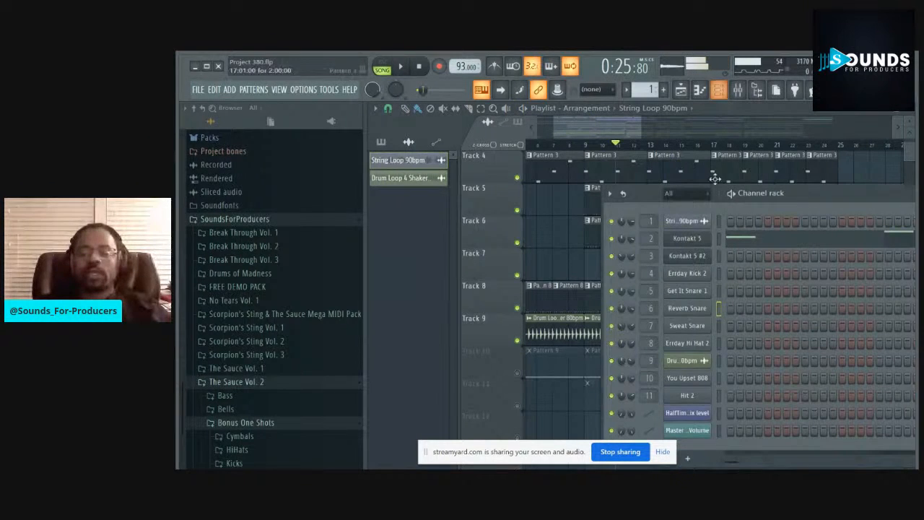
pyautogui.click(689, 360)
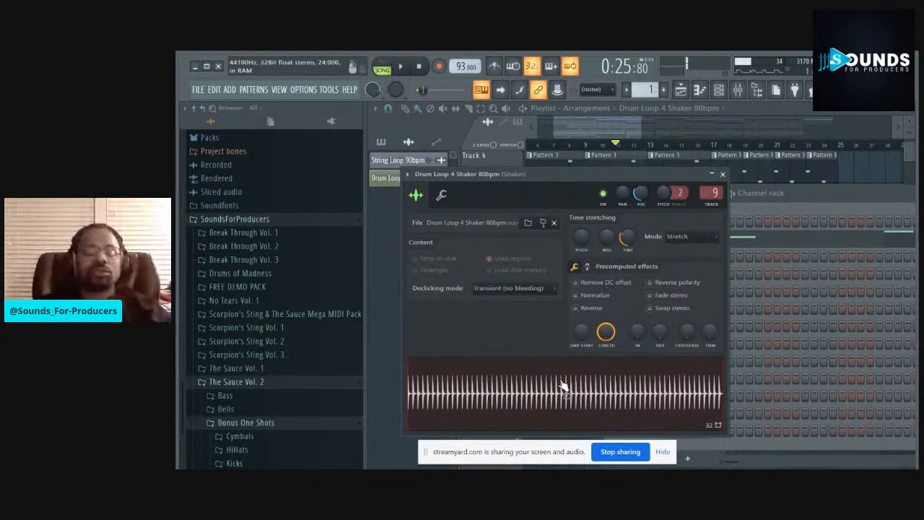
pyautogui.moveTo(564, 388); pyautogui.dragTo(265, 384)
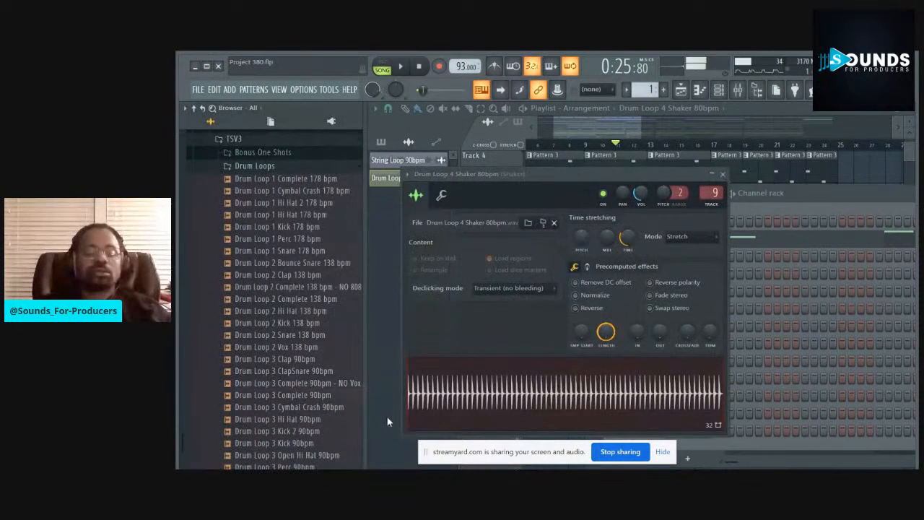
pyautogui.scroll(2, 326, 263)
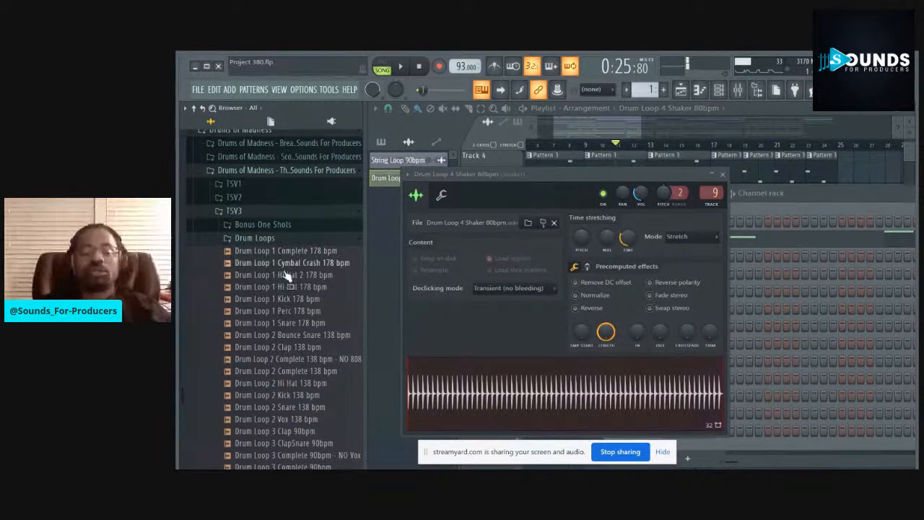
pyautogui.click(721, 174)
pyautogui.click(829, 170)
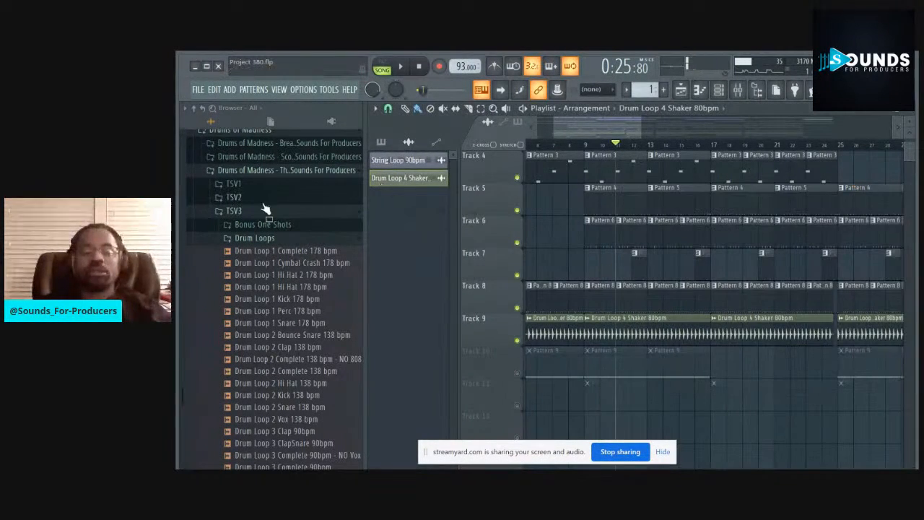
pyautogui.click(241, 171)
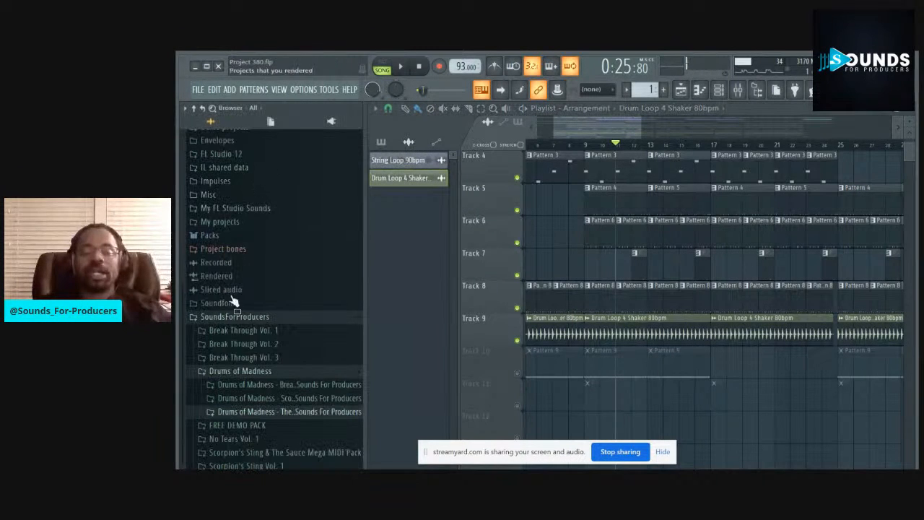
# Unmute playlist Track 10 and play the song from bar 9 to hear its pattern
pyautogui.scroll(-1, 576, 242)
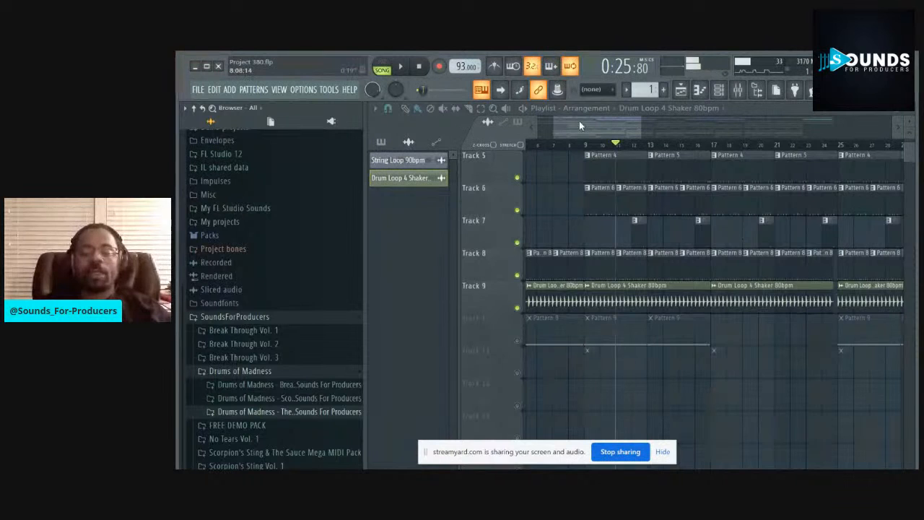
pyautogui.moveTo(579, 126); pyautogui.dragTo(573, 124)
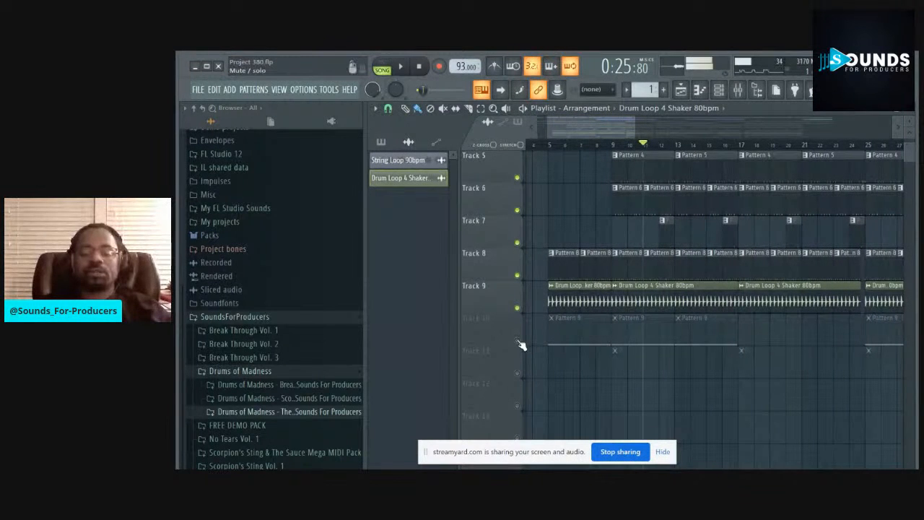
pyautogui.click(517, 340)
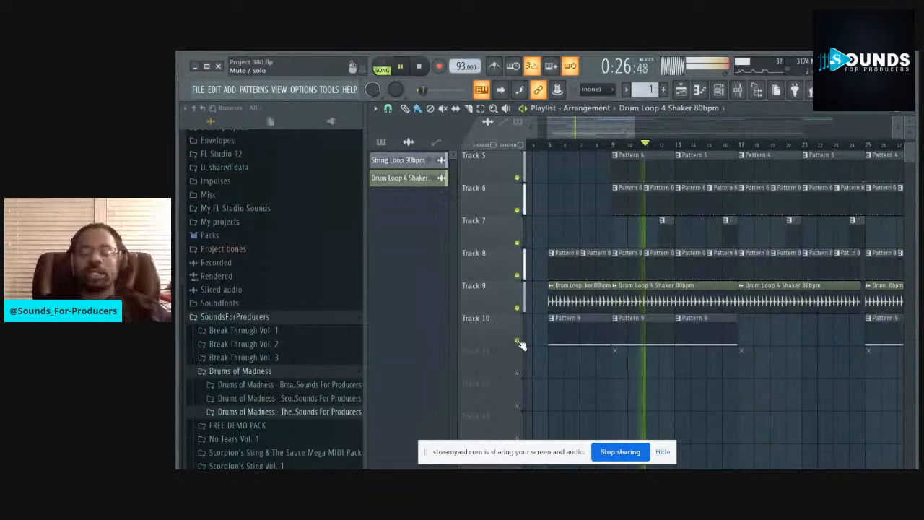
pyautogui.click(612, 146)
pyautogui.press('space')
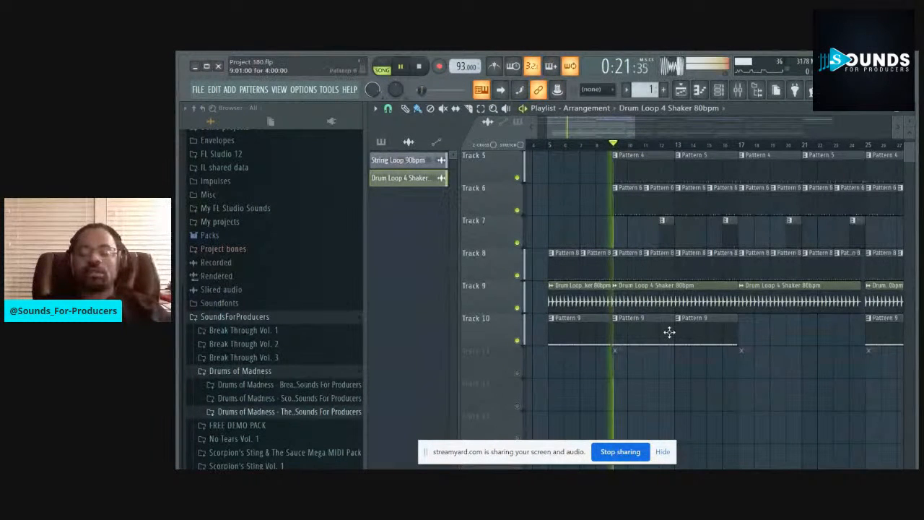
# Stop playback, audition the You Upset 808 sample in its channel settings, and locate its source folder in the browser
pyautogui.click(718, 90)
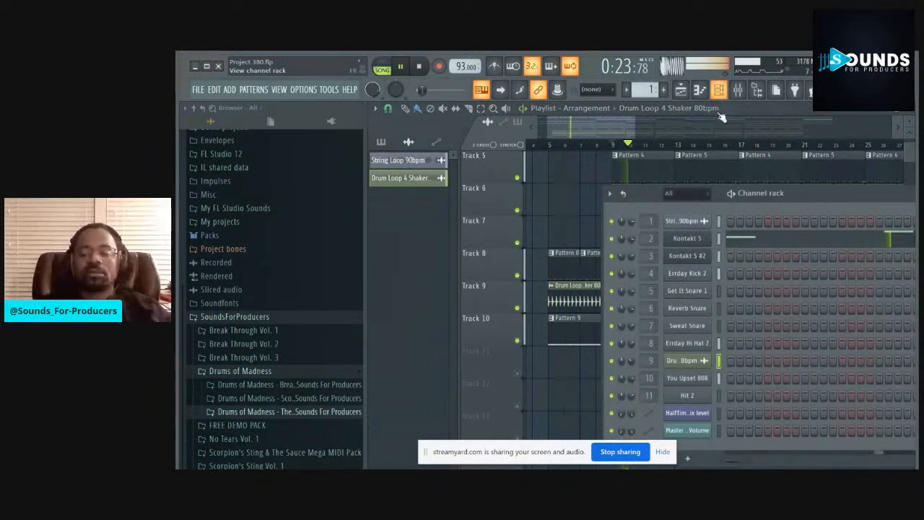
pyautogui.press('space')
pyautogui.click(704, 382)
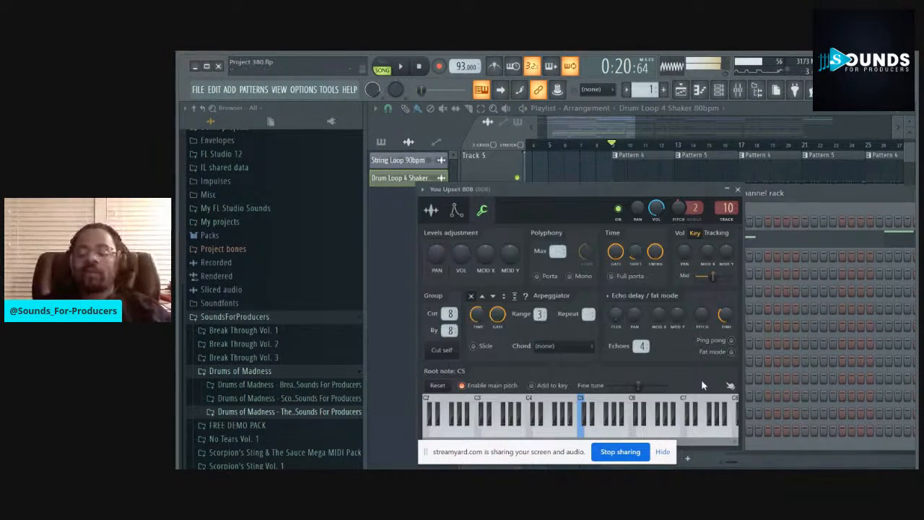
pyautogui.click(431, 209)
pyautogui.click(573, 396)
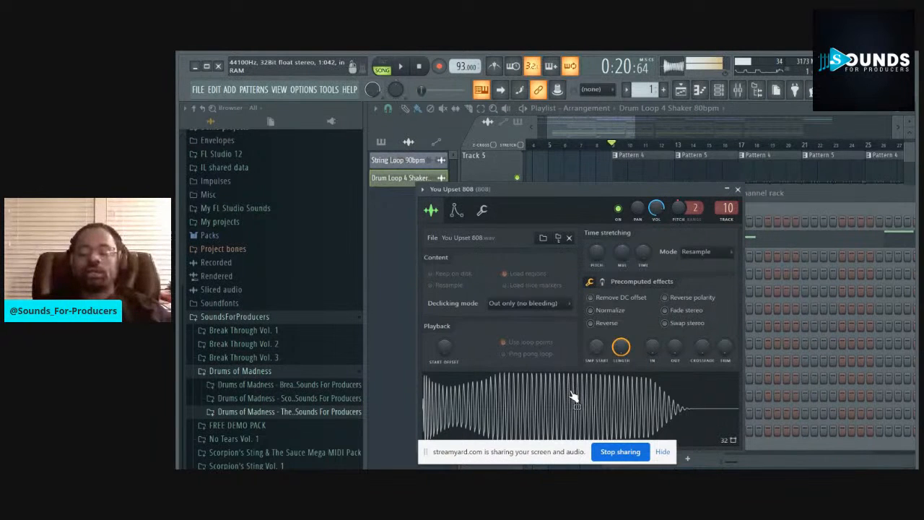
pyautogui.moveTo(592, 402); pyautogui.dragTo(282, 390)
pyautogui.moveTo(256, 422)
pyautogui.mouseDown()
pyautogui.moveTo(281, 420)
pyautogui.moveTo(254, 438)
pyautogui.mouseUp()
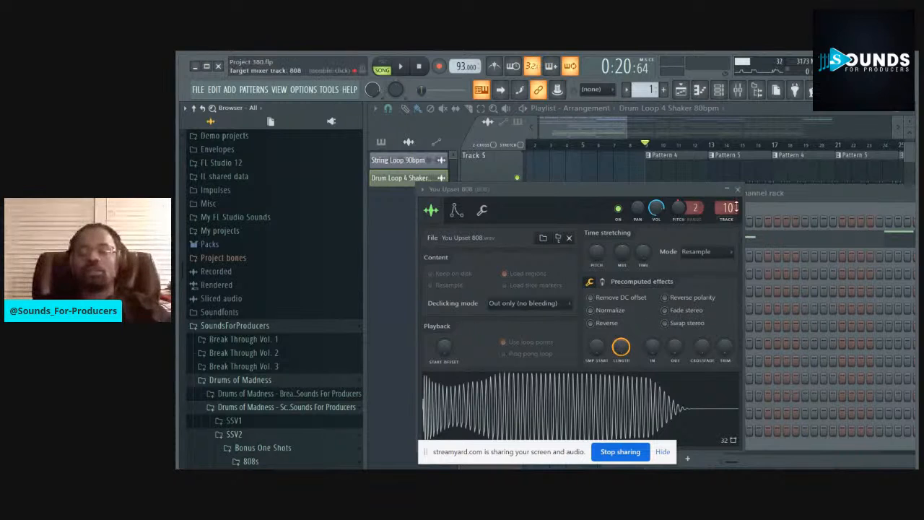
pyautogui.click(738, 189)
pyautogui.press('F6')
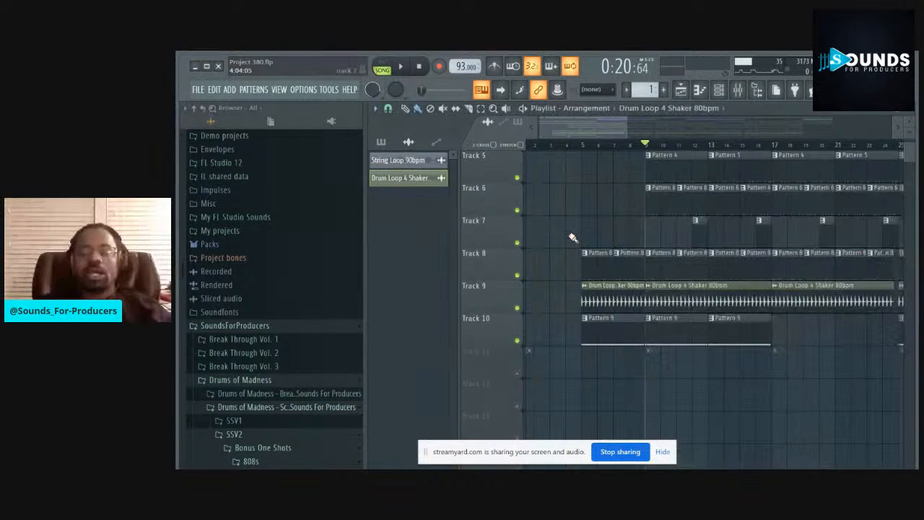
# Check the channel pitch setting of the You Upset 808 sample
pyautogui.click(718, 90)
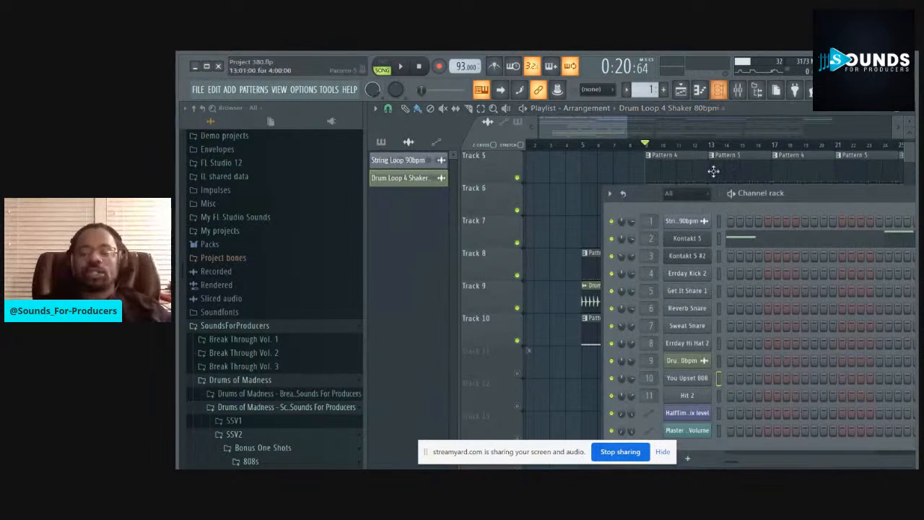
pyautogui.click(683, 378)
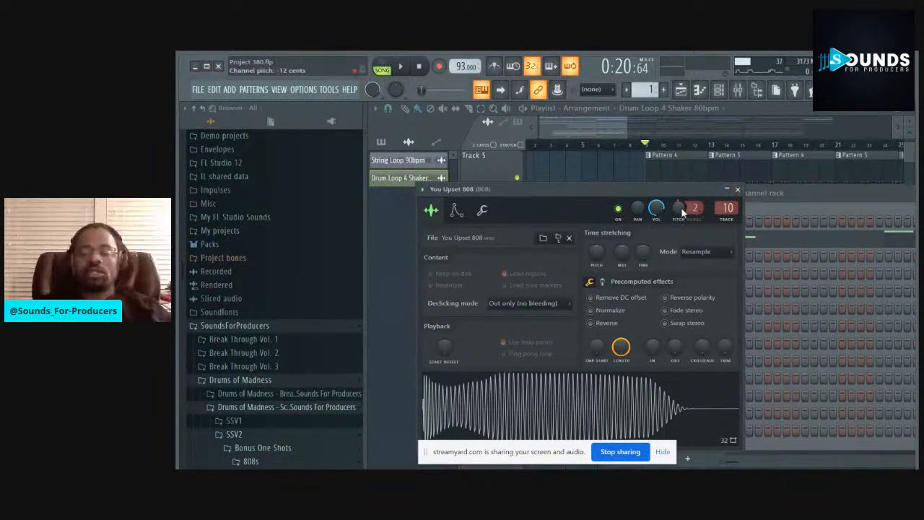
pyautogui.click(736, 189)
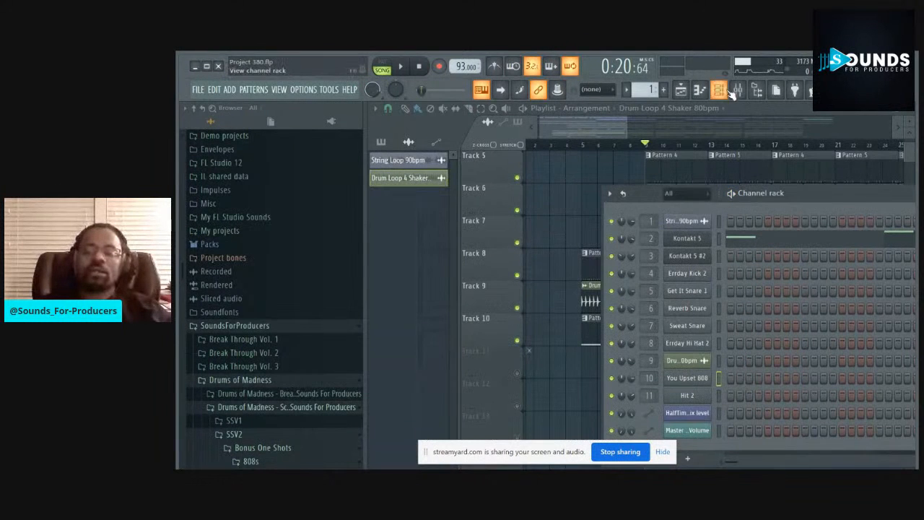
# Review the effects chain on the 808 mixer track with the browser hidden, and examine its Fruity Limiter compressor settings
pyautogui.click(737, 89)
pyautogui.moveTo(810, 152); pyautogui.dragTo(623, 125)
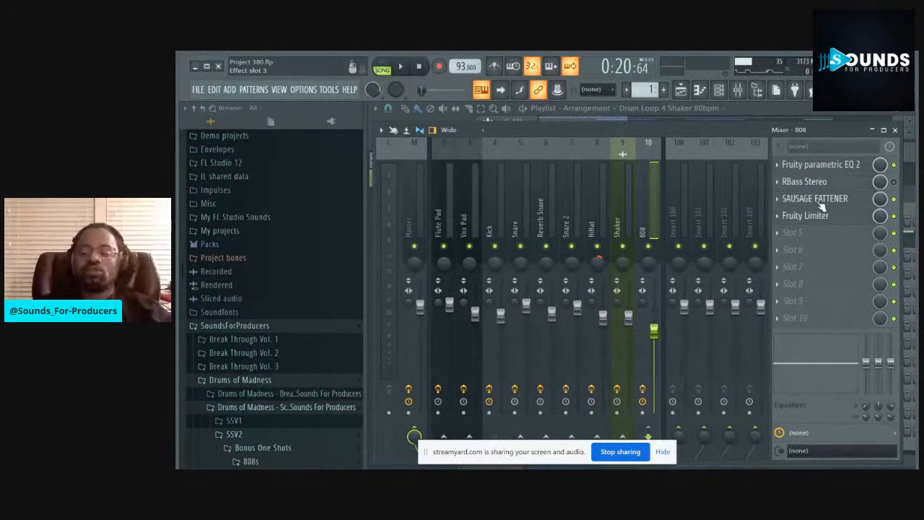
pyautogui.click(757, 91)
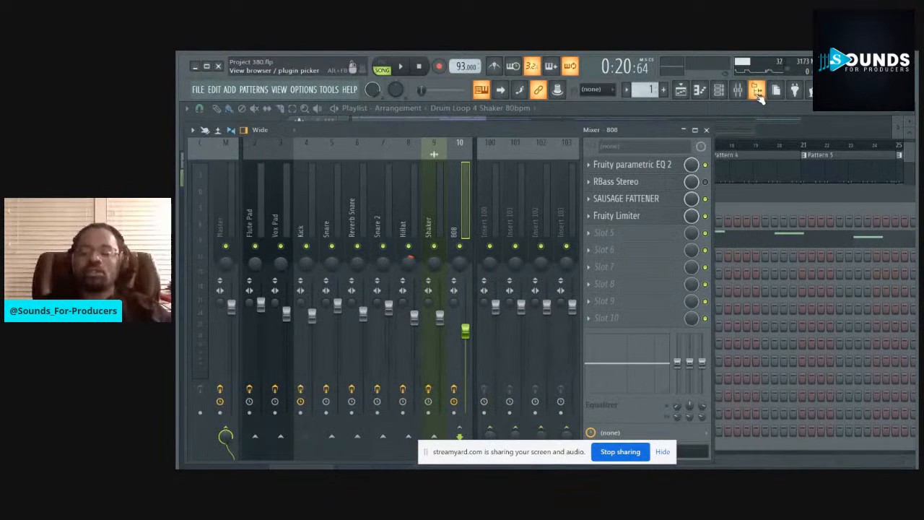
pyautogui.click(622, 216)
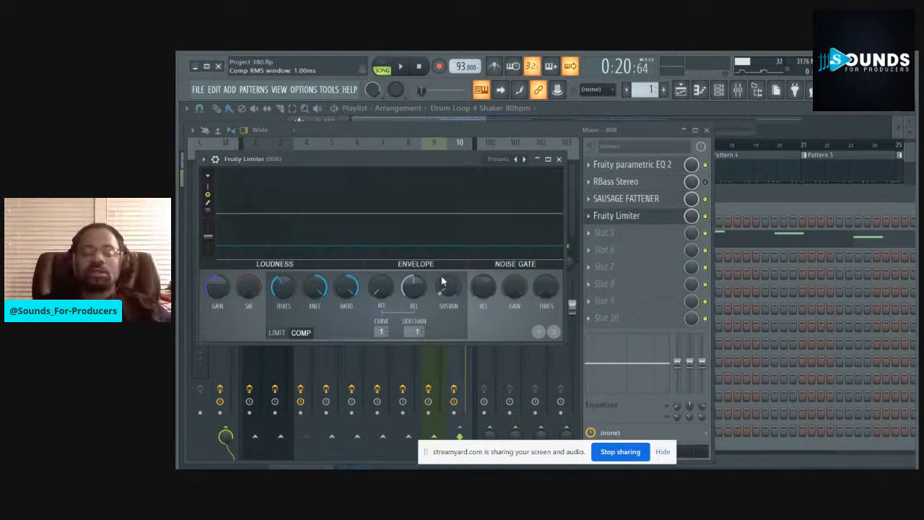
pyautogui.click(558, 158)
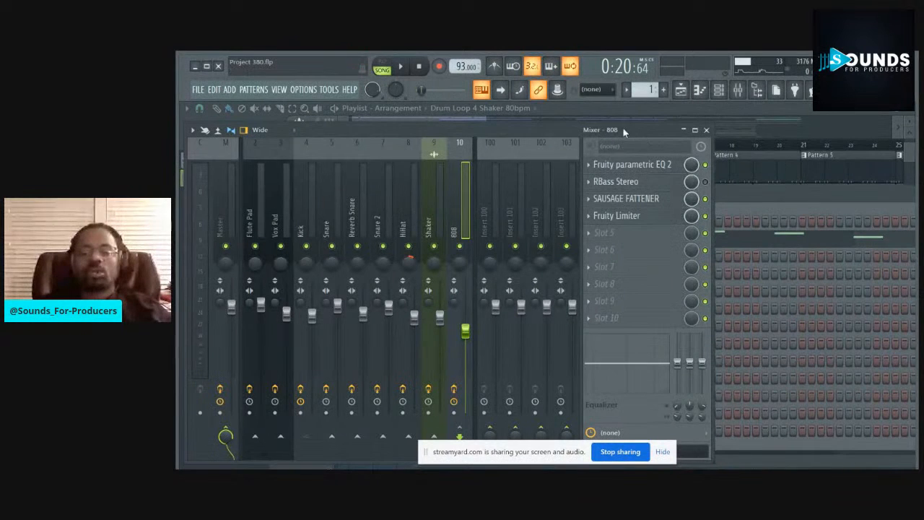
pyautogui.moveTo(564, 128); pyautogui.dragTo(848, 189)
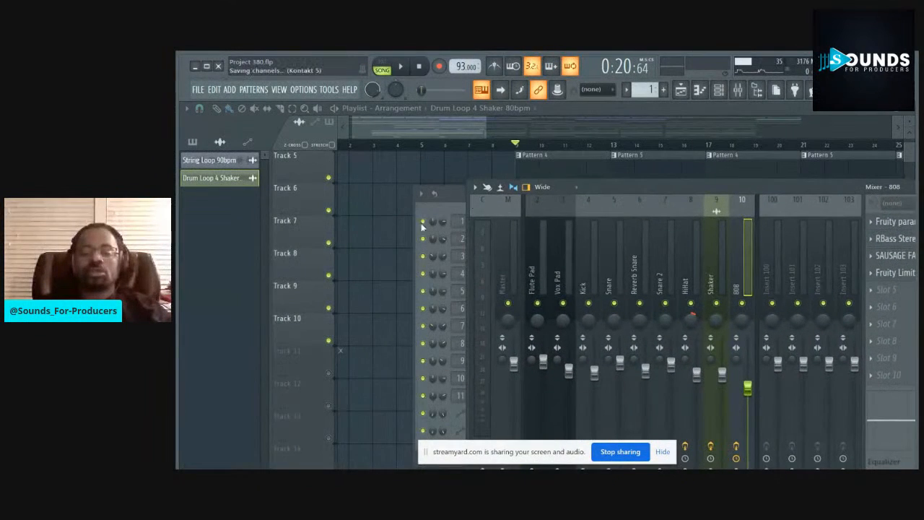
pyautogui.click(394, 252)
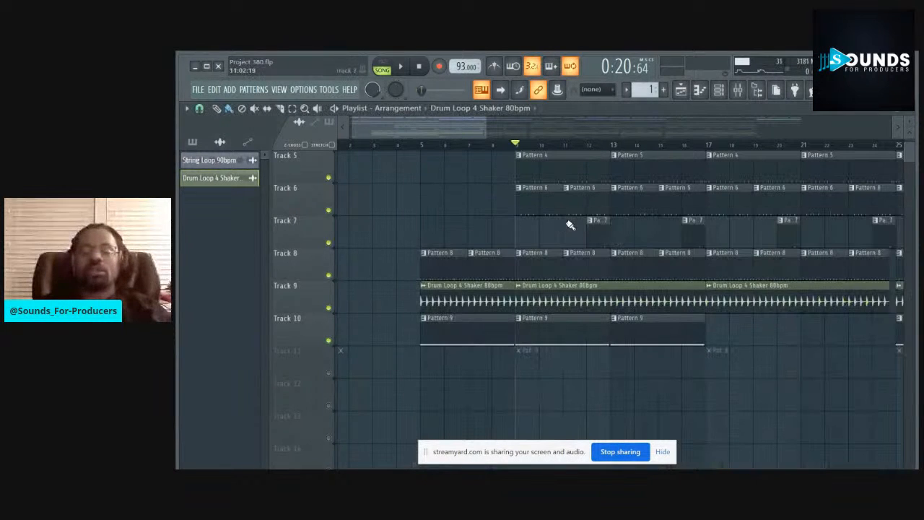
# Unmute playlist Track 11 and play the song from bar 9 to hear its hits
pyautogui.click(329, 373)
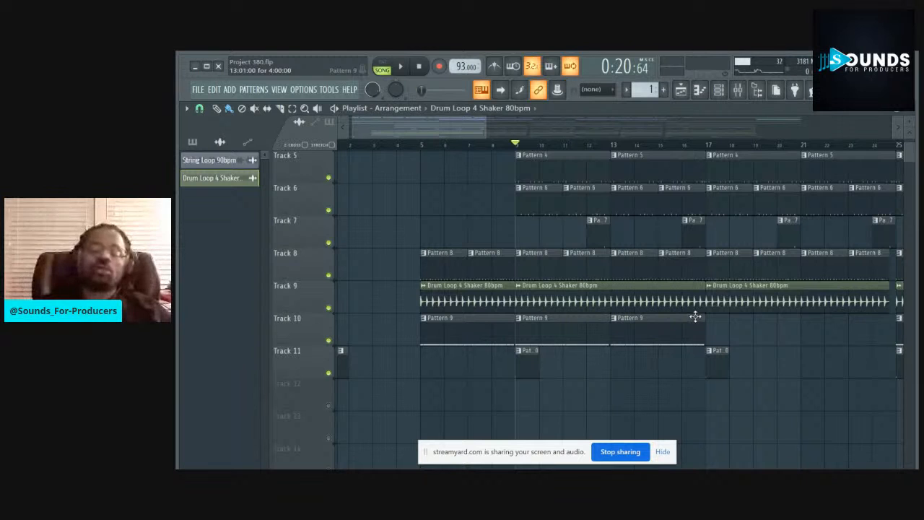
pyautogui.scroll(-2, 625, 148)
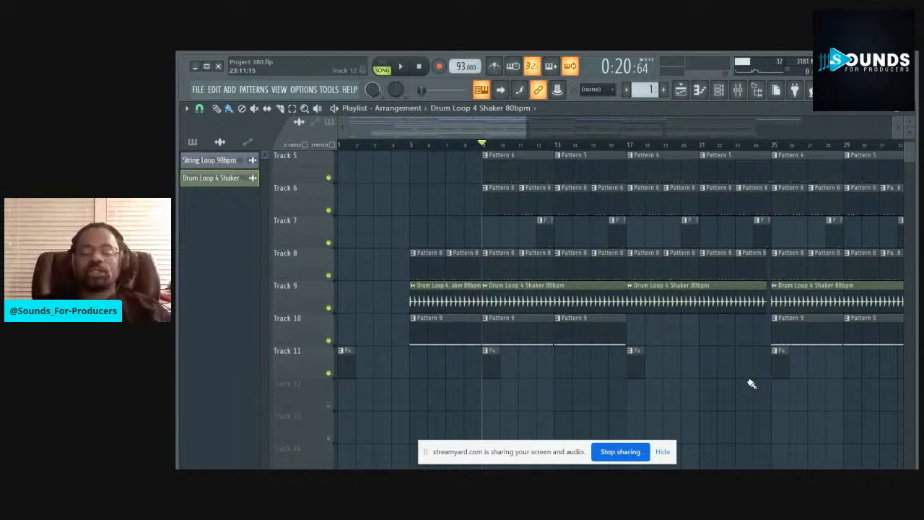
pyautogui.press('space')
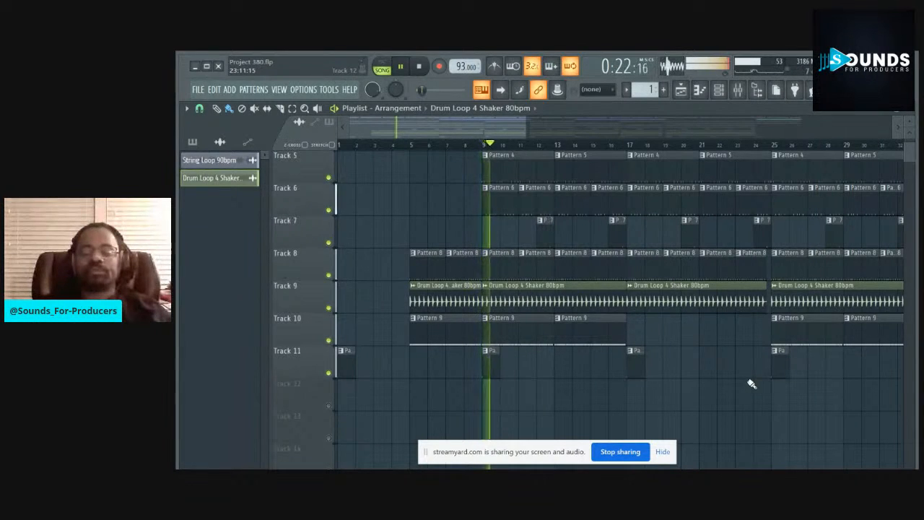
pyautogui.press('space')
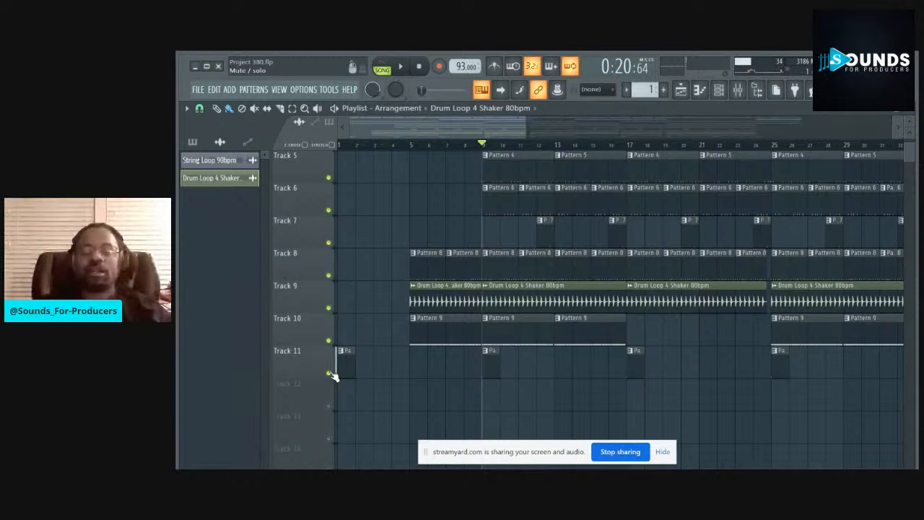
# Audition the Hit 2 sample in its channel settings
pyautogui.click(718, 90)
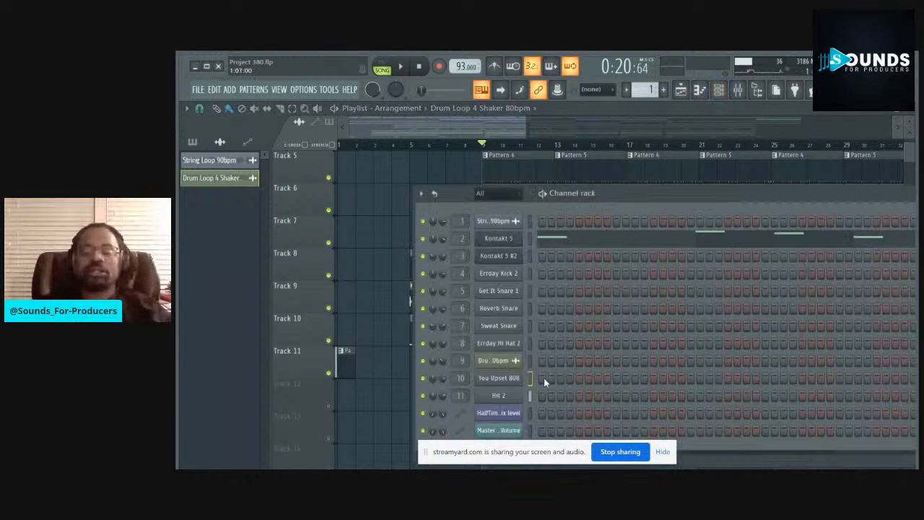
pyautogui.click(515, 395)
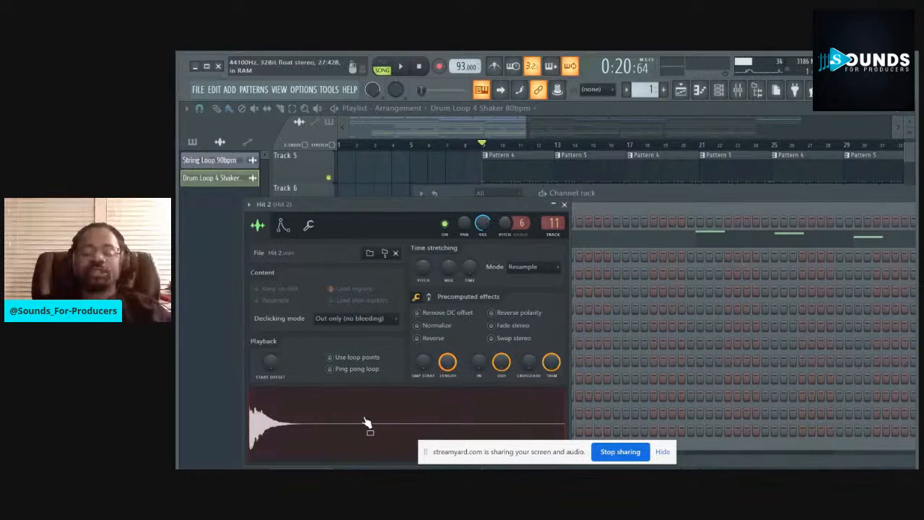
pyautogui.click(565, 205)
pyautogui.press('F6')
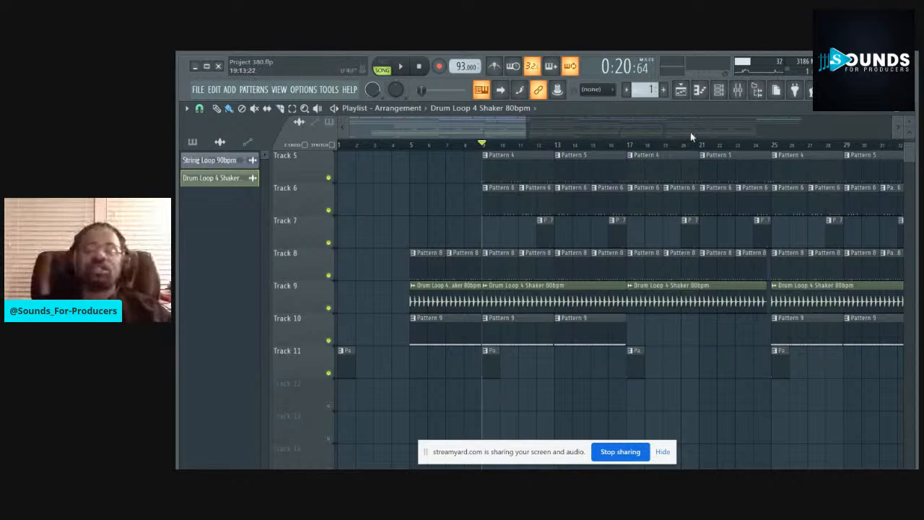
# Show the browser again, reopen the Hit 2 channel settings, and locate the sample's source folder in the browser
pyautogui.press('F6')
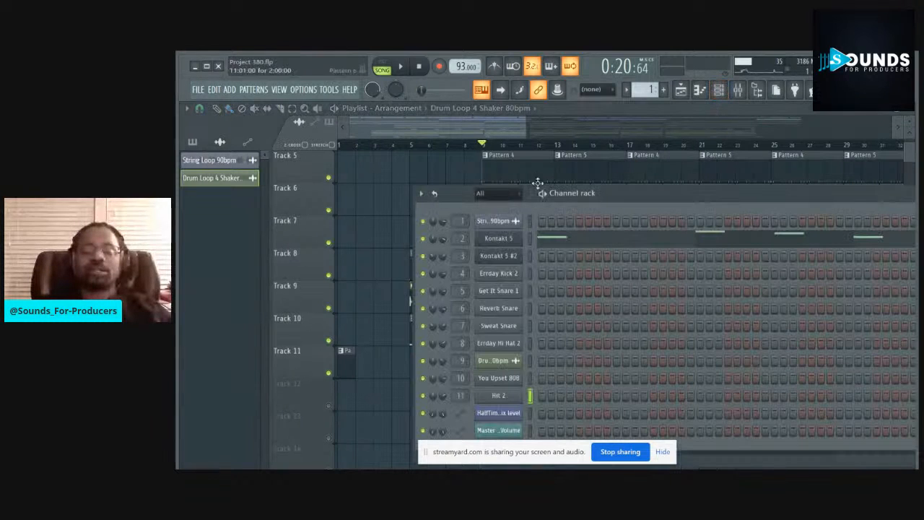
pyautogui.click(755, 89)
pyautogui.moveTo(814, 195); pyautogui.dragTo(783, 127)
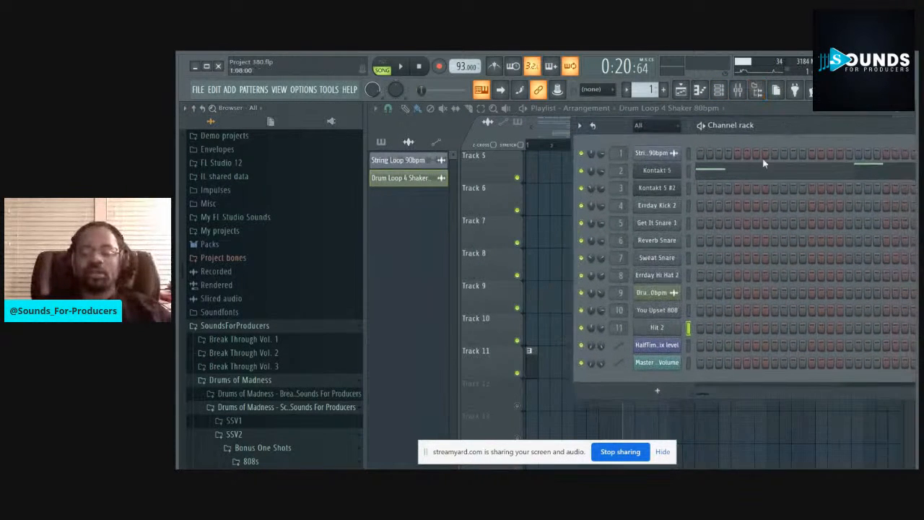
pyautogui.click(656, 327)
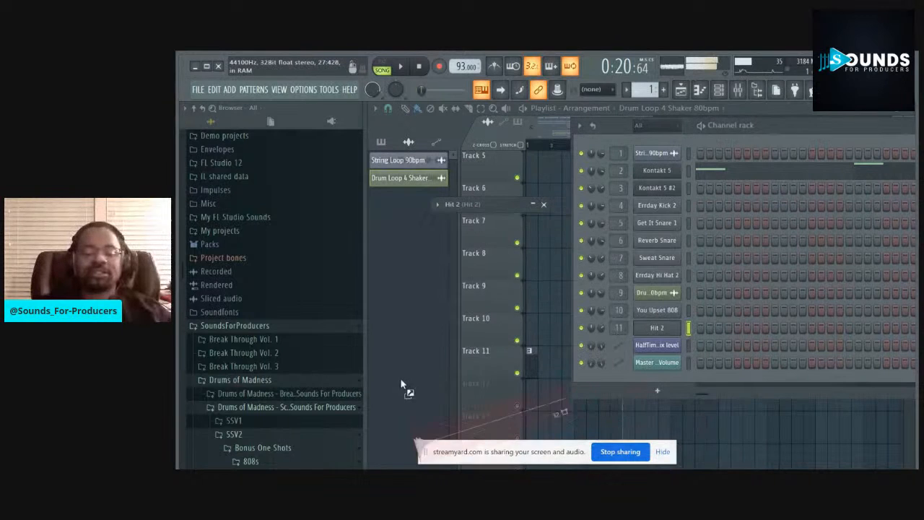
pyautogui.scroll(-2, 339, 375)
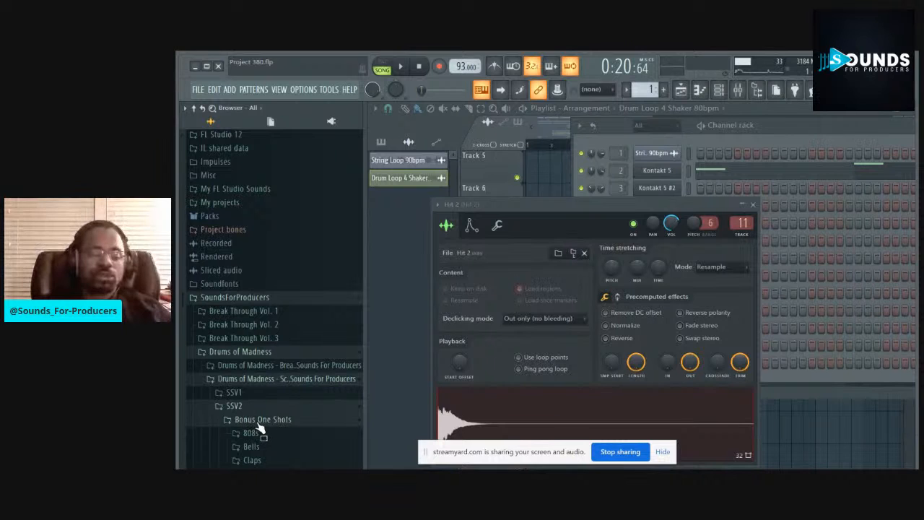
# Look through the Hit 2 sample's source folder, and hide the browser, the Hit 2 channel settings and the channel rack
pyautogui.scroll(-4, 273, 433)
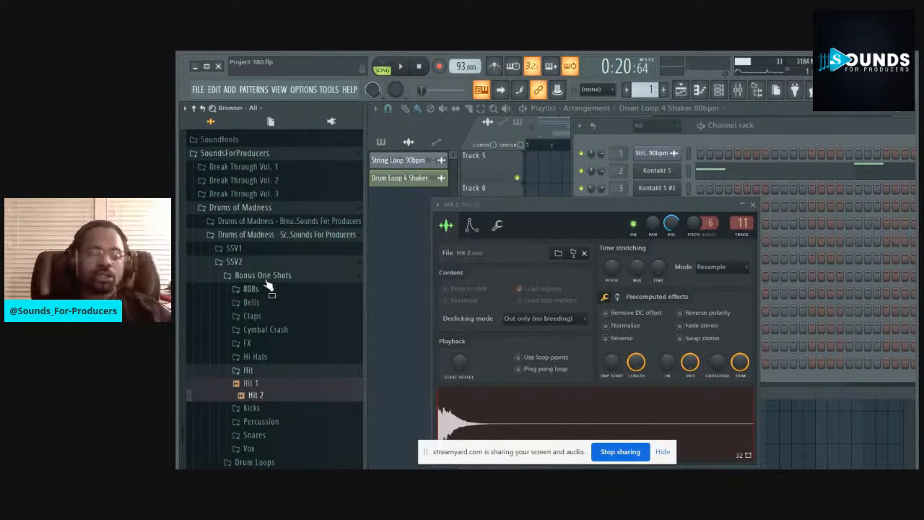
pyautogui.click(757, 91)
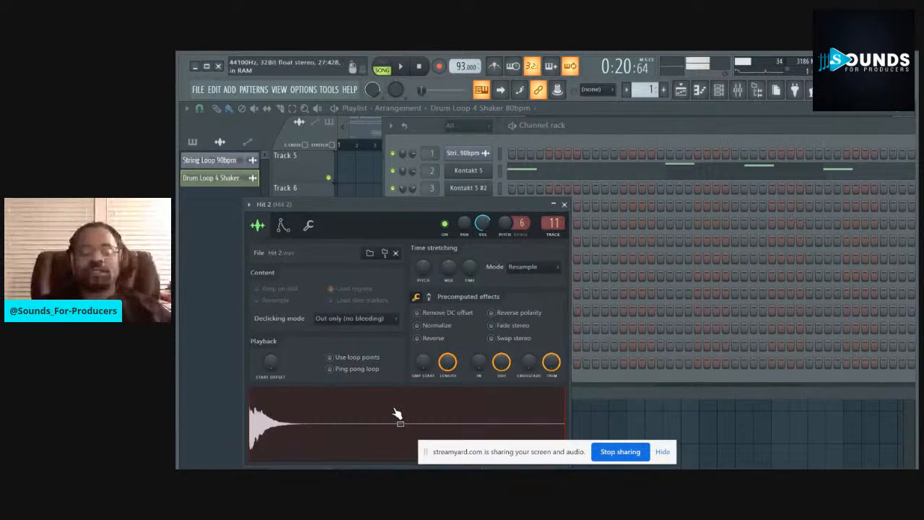
pyautogui.click(565, 204)
pyautogui.press('F6')
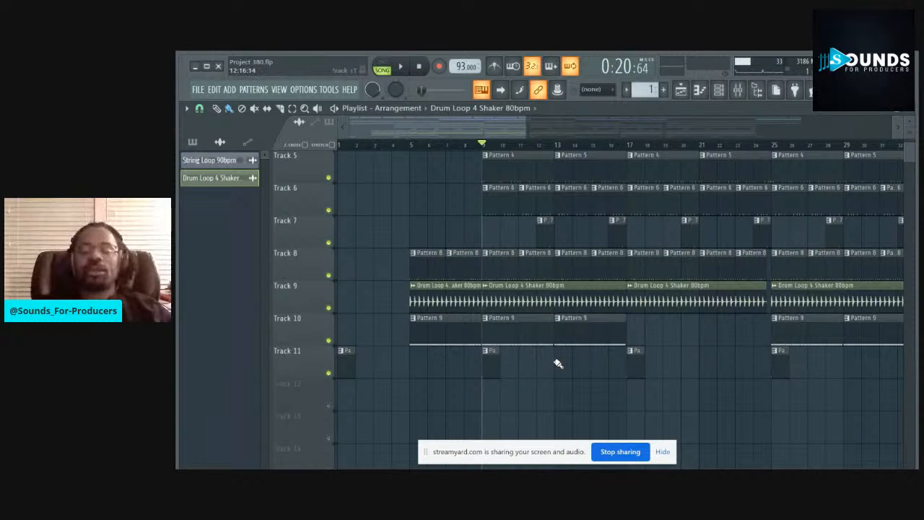
# Play the song briefly from bar 9 with the upper playlist tracks in view
pyautogui.press('space')
pyautogui.scroll(4, 613, 306)
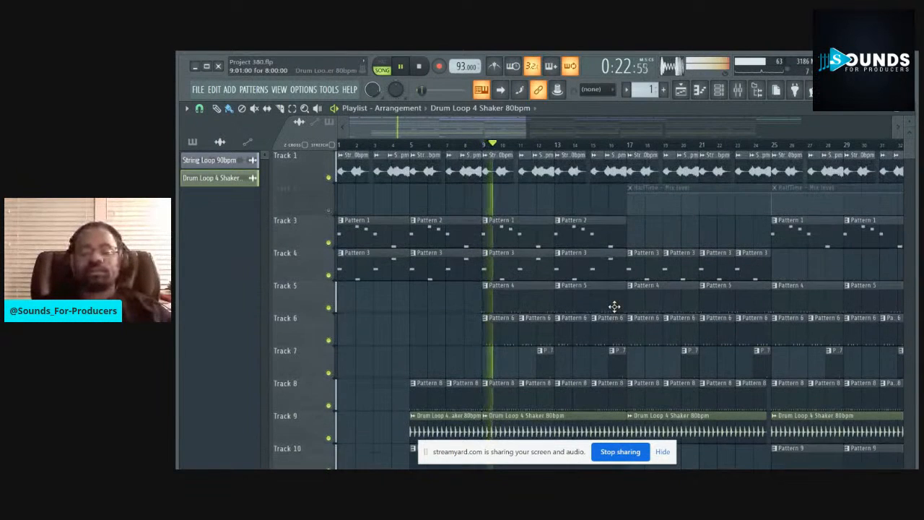
pyautogui.press('space')
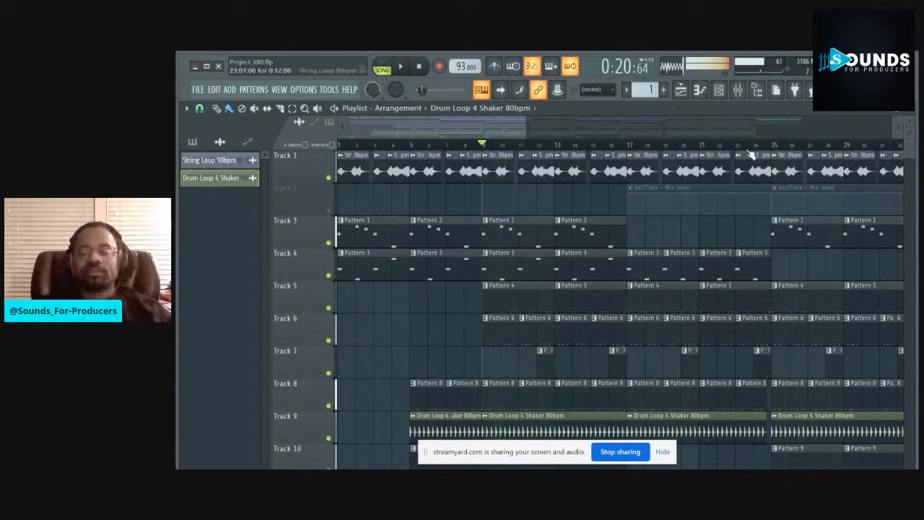
# Show the full mixer and review the effects chains of the tracks from Vox Pad through Shaker
pyautogui.click(737, 90)
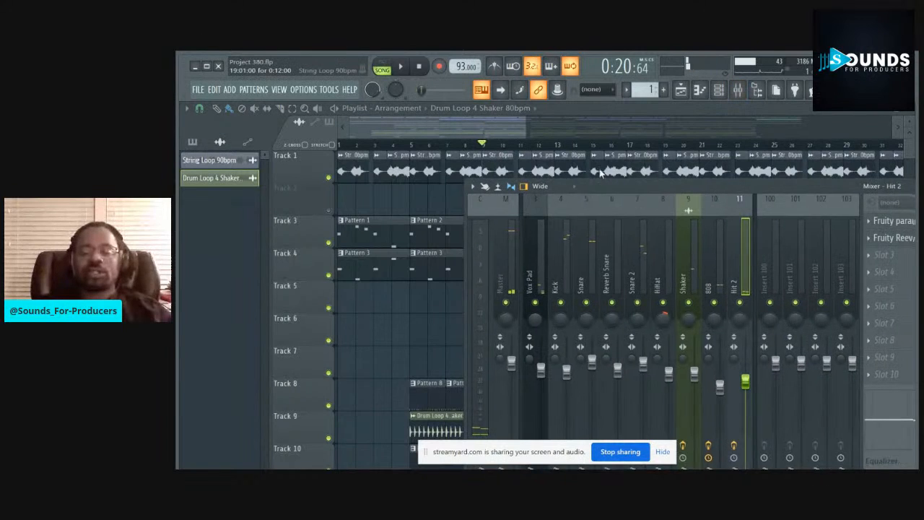
pyautogui.moveTo(599, 185); pyautogui.dragTo(448, 165)
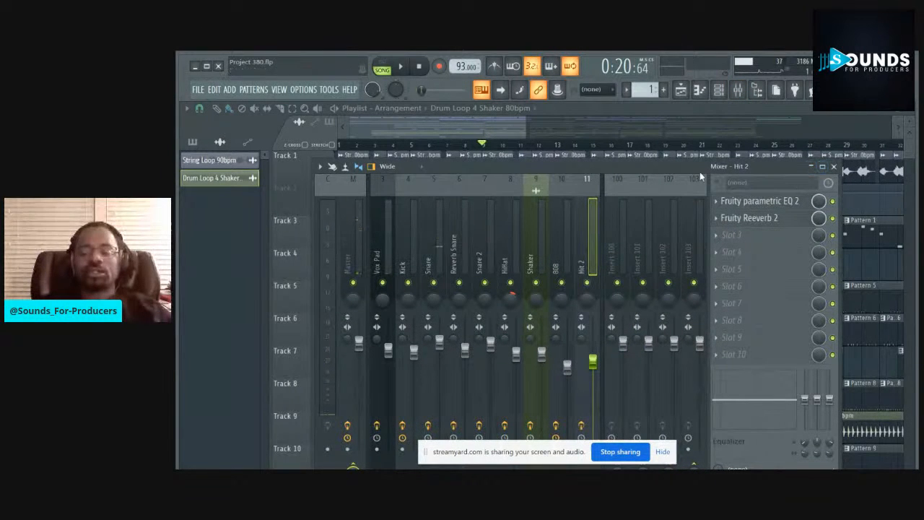
pyautogui.moveTo(675, 166); pyautogui.dragTo(695, 143)
pyautogui.click(408, 227)
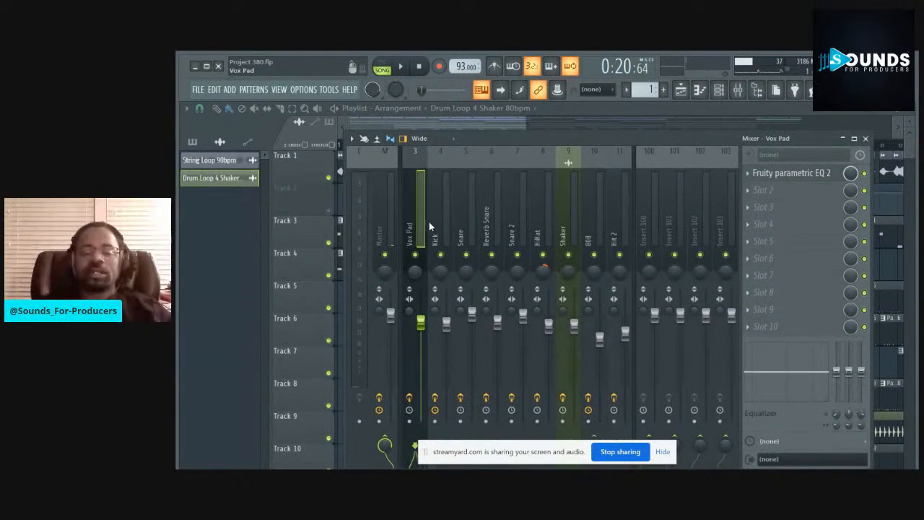
pyautogui.click(434, 222)
pyautogui.click(464, 219)
pyautogui.click(492, 220)
pyautogui.click(522, 216)
pyautogui.click(540, 217)
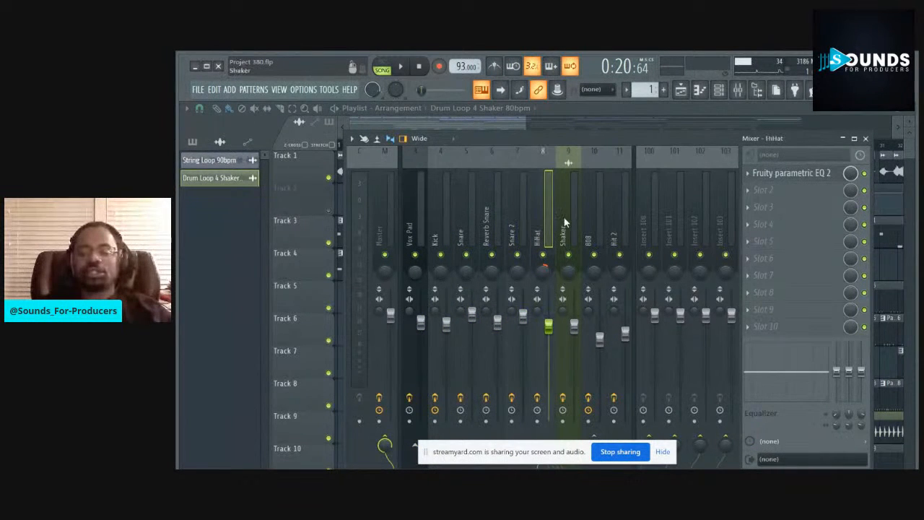
pyautogui.click(564, 217)
# Review the effects chains on the Strings, Flute Pad, Vox Pad and Kick mixer tracks
pyautogui.click(413, 222)
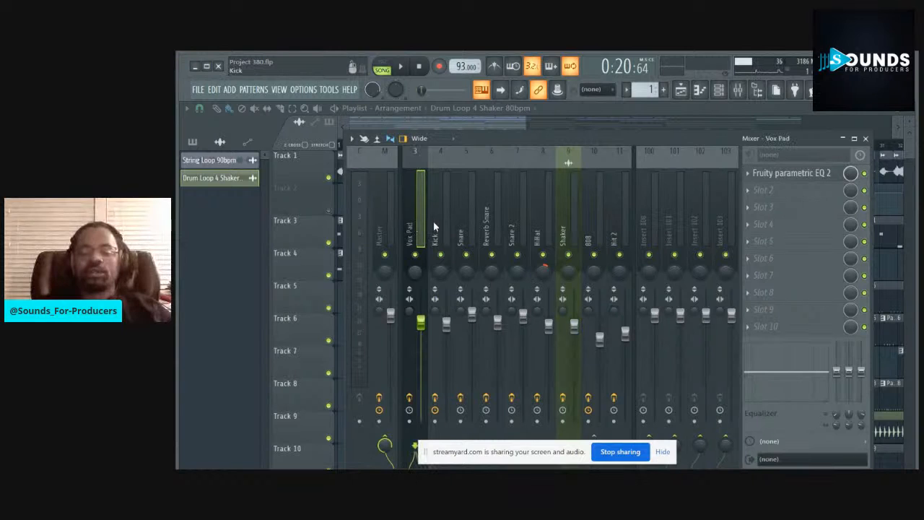
pyautogui.scroll(2, 445, 218)
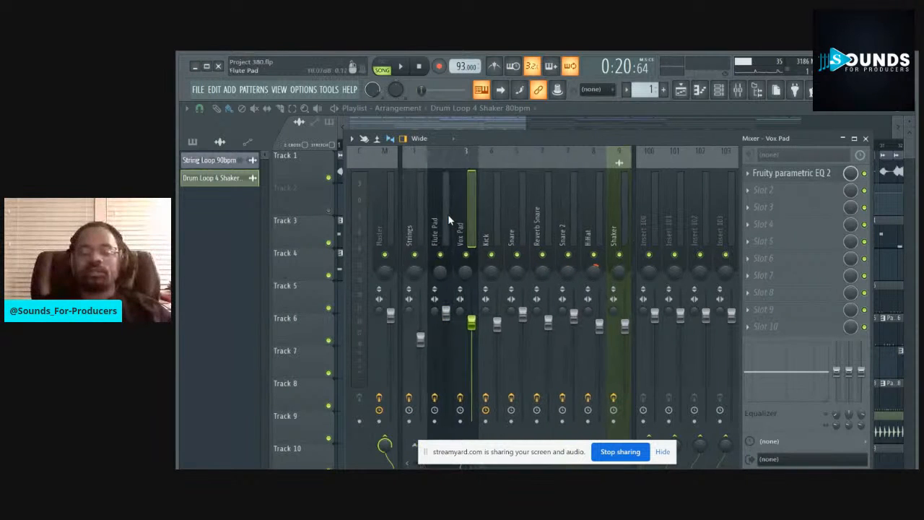
pyautogui.click(419, 220)
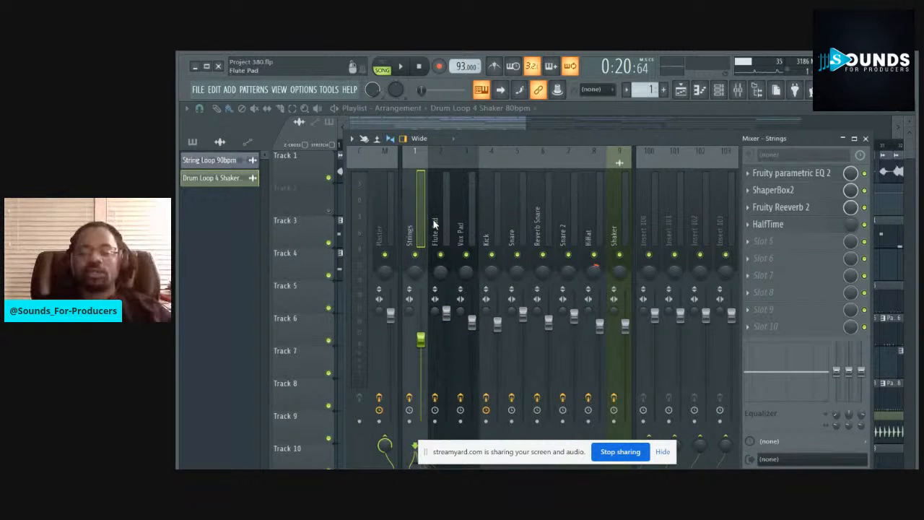
pyautogui.click(434, 224)
pyautogui.click(461, 220)
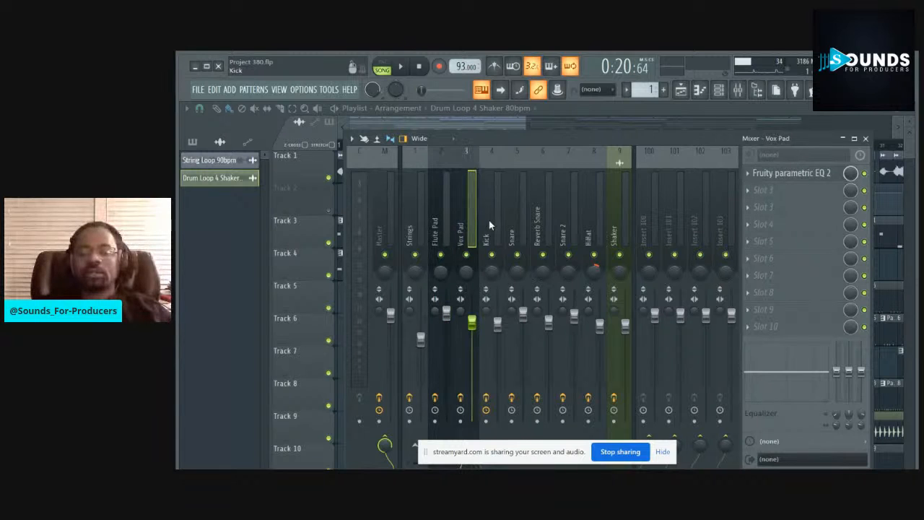
pyautogui.click(488, 226)
pyautogui.click(509, 223)
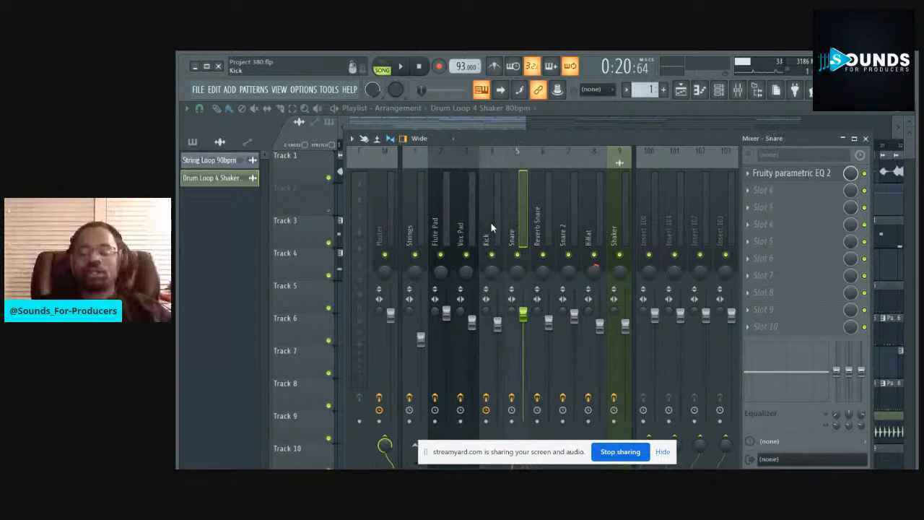
pyautogui.click(490, 224)
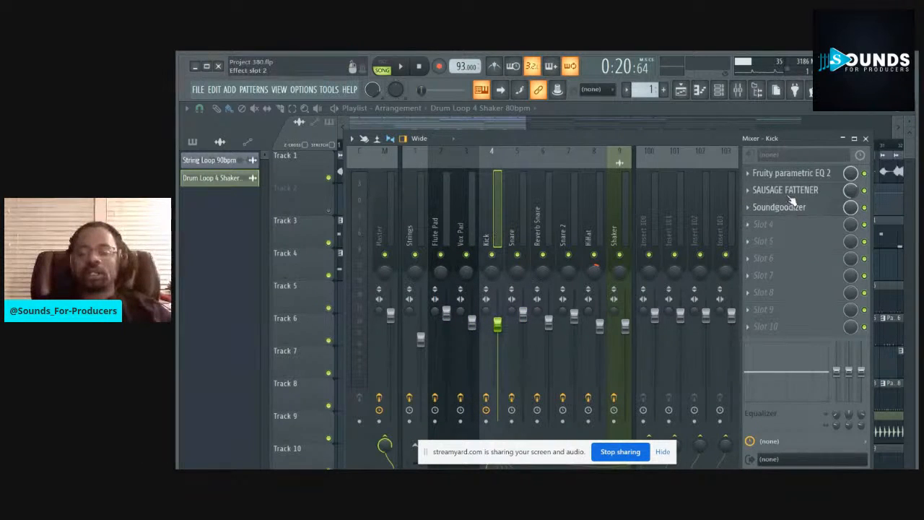
# Review the effects chains on the Snare, Reverb Snare, Snare 2, Shaker and 808 mixer tracks
pyautogui.click(508, 222)
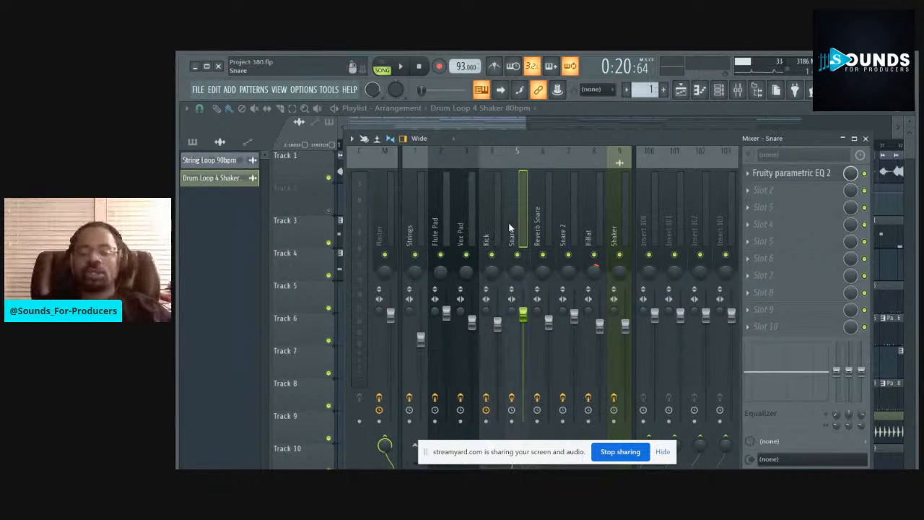
pyautogui.click(538, 232)
pyautogui.click(563, 231)
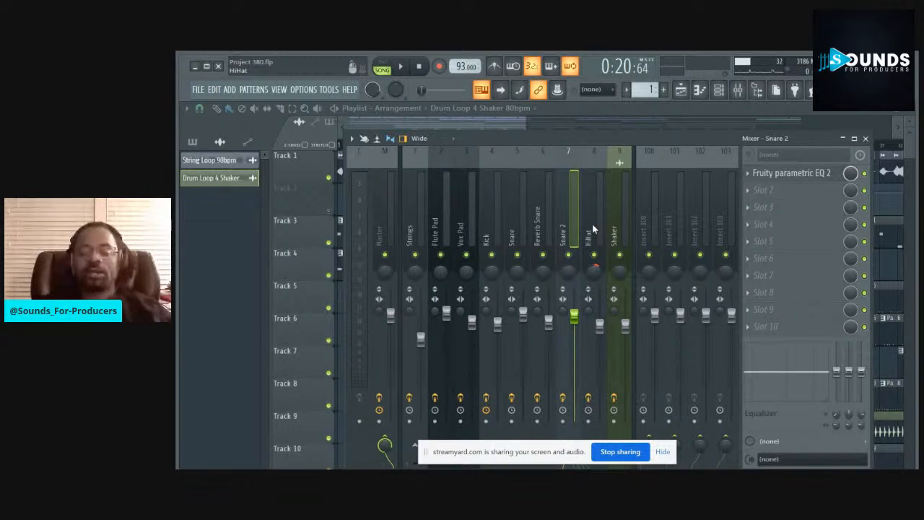
pyautogui.scroll(-3, 592, 223)
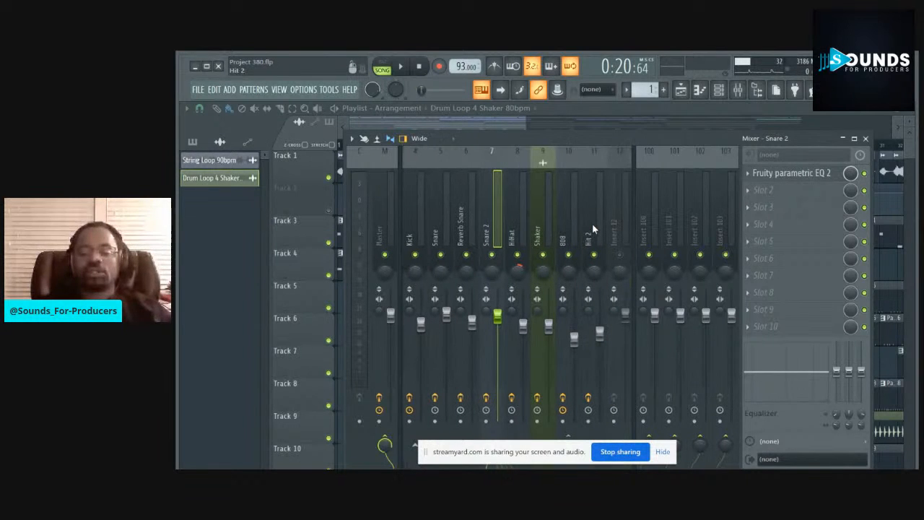
pyautogui.click(544, 238)
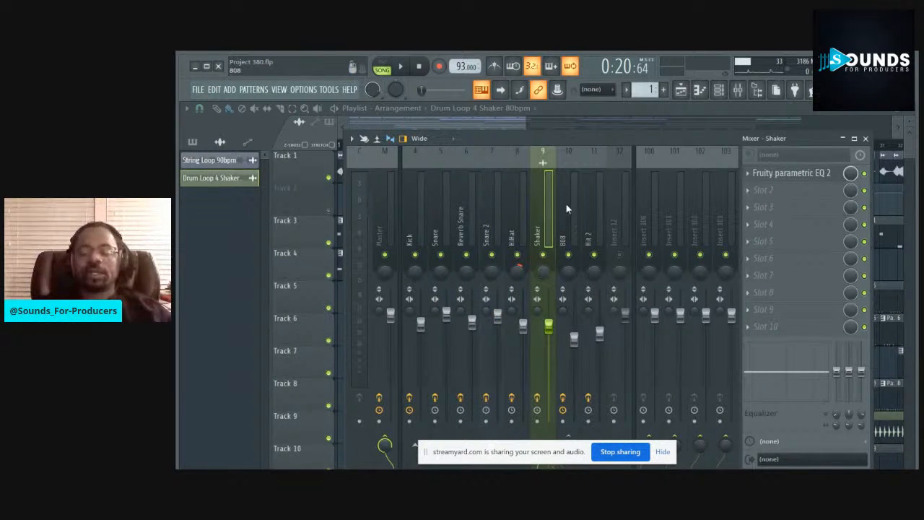
pyautogui.click(568, 209)
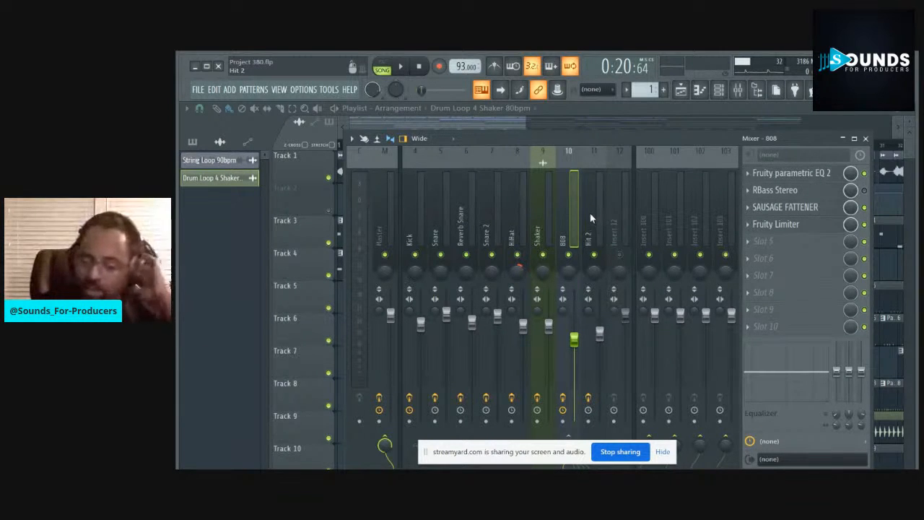
# Examine how the 808 track's Fruity Limiter compresses against the kick while the song plays from bar 9
pyautogui.moveTo(581, 140); pyautogui.dragTo(558, 125)
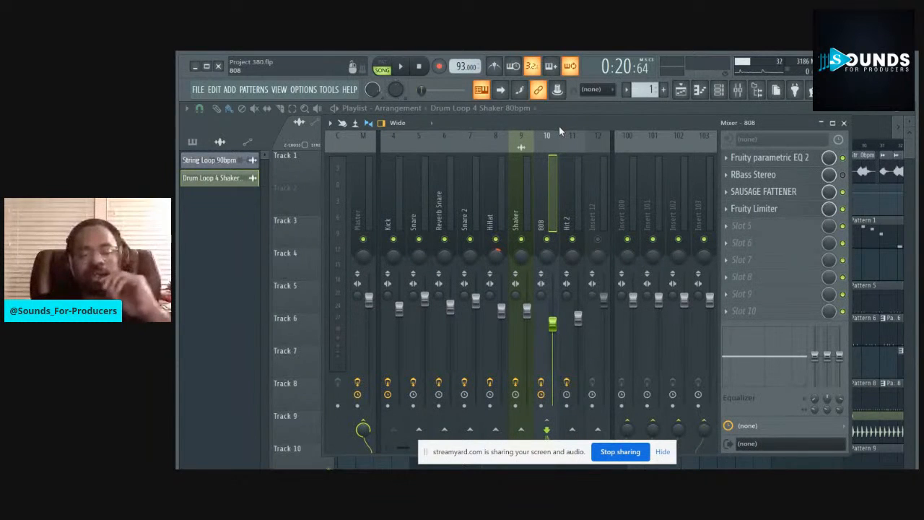
pyautogui.click(755, 211)
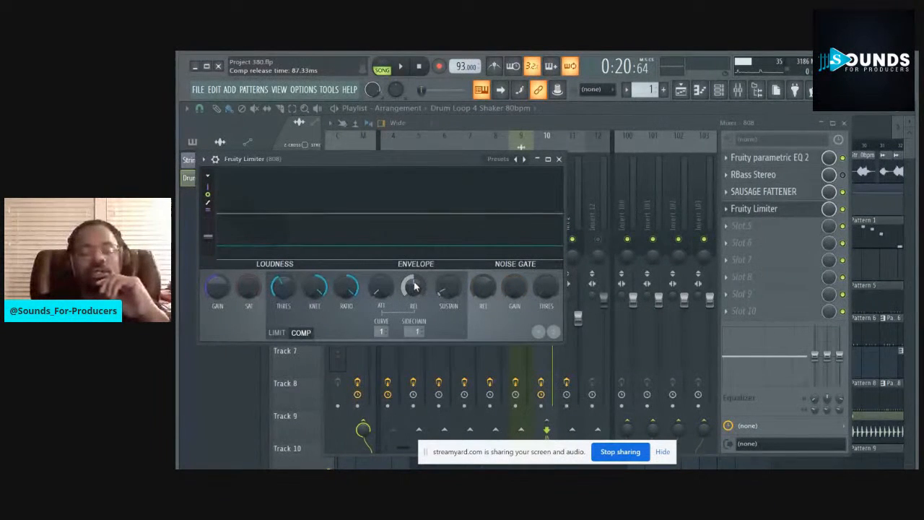
pyautogui.click(402, 67)
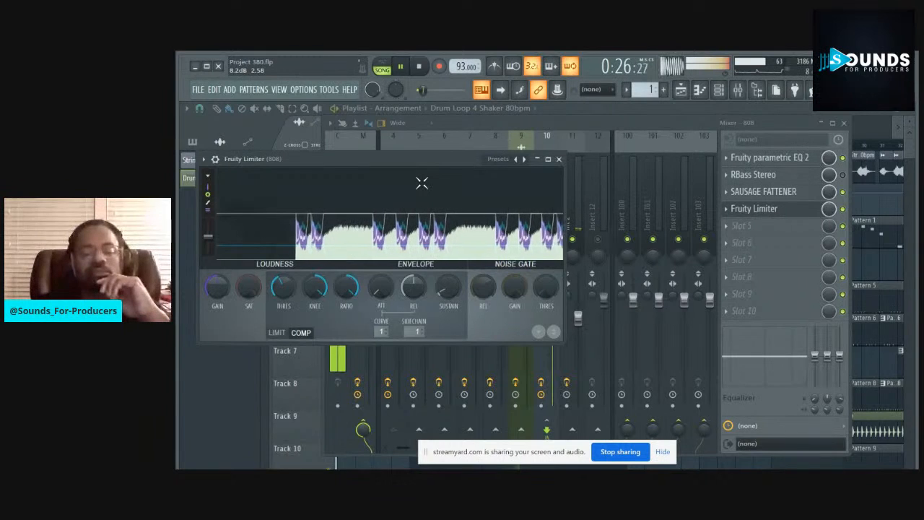
pyautogui.press('space')
pyautogui.click(408, 67)
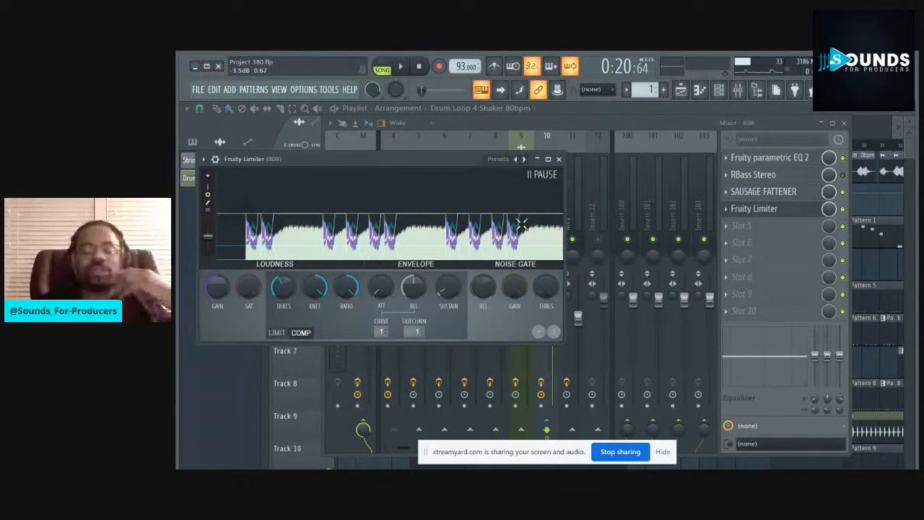
pyautogui.click(557, 159)
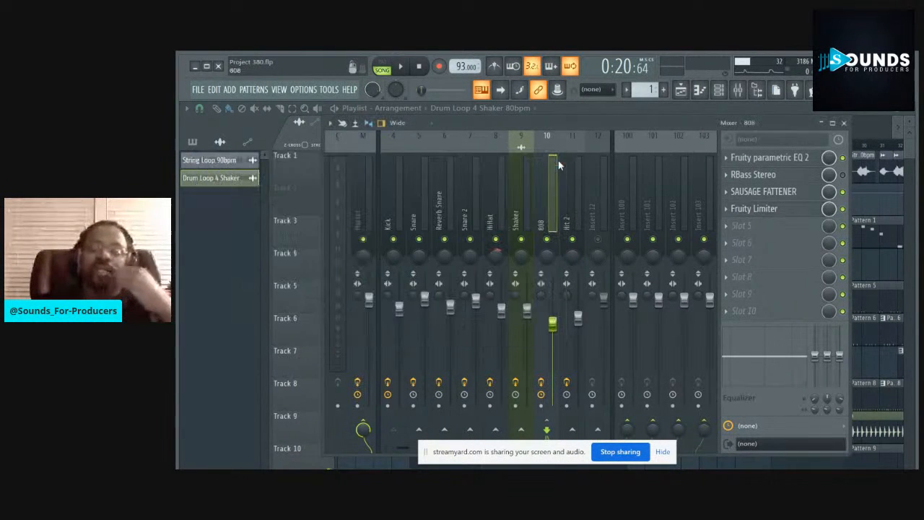
# Examine the Hit 2 track's Fruity Reeverb 2 settings and review the effects chain on the Master track
pyautogui.click(574, 199)
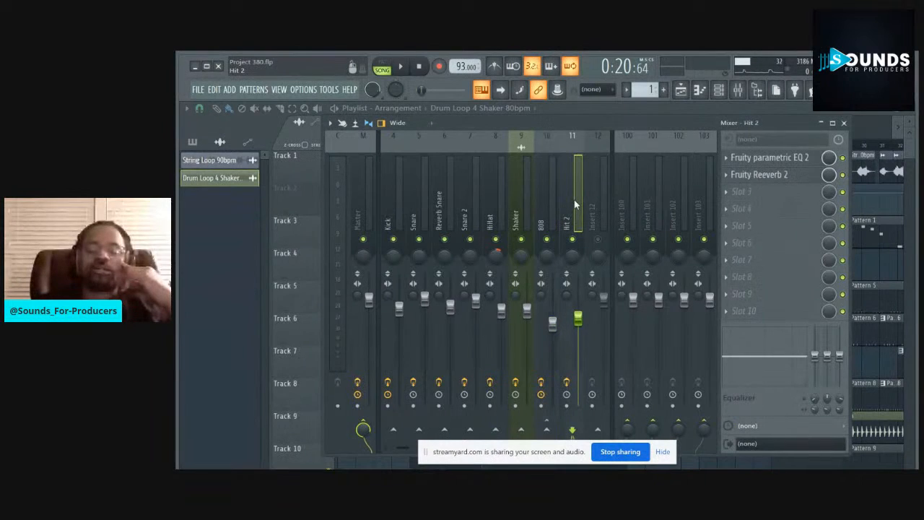
pyautogui.click(761, 175)
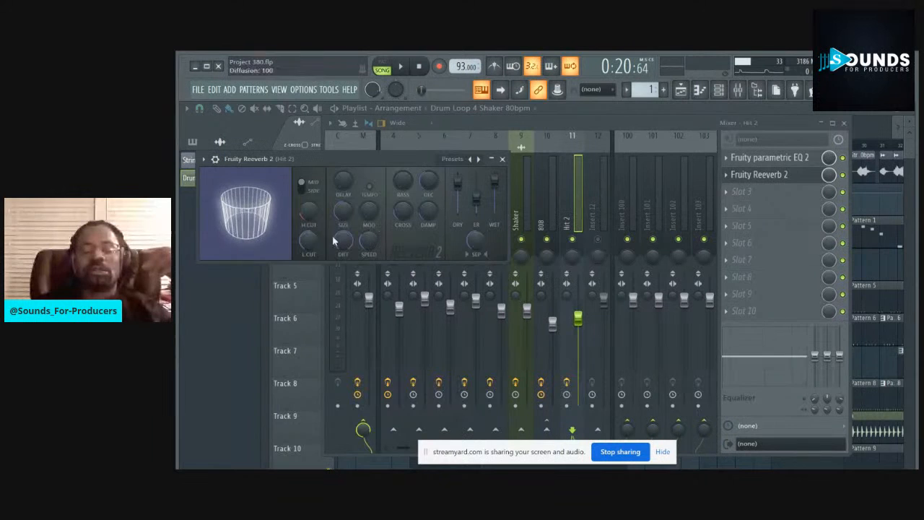
pyautogui.click(503, 159)
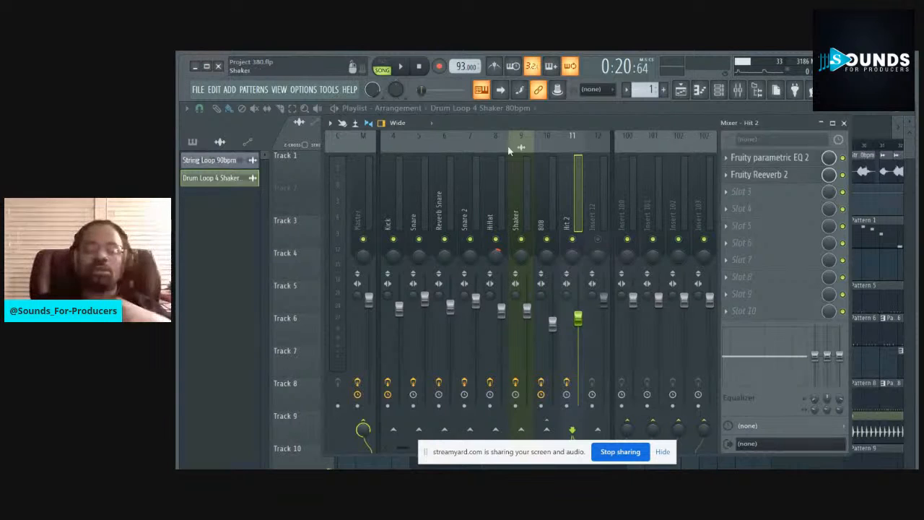
pyautogui.click(365, 202)
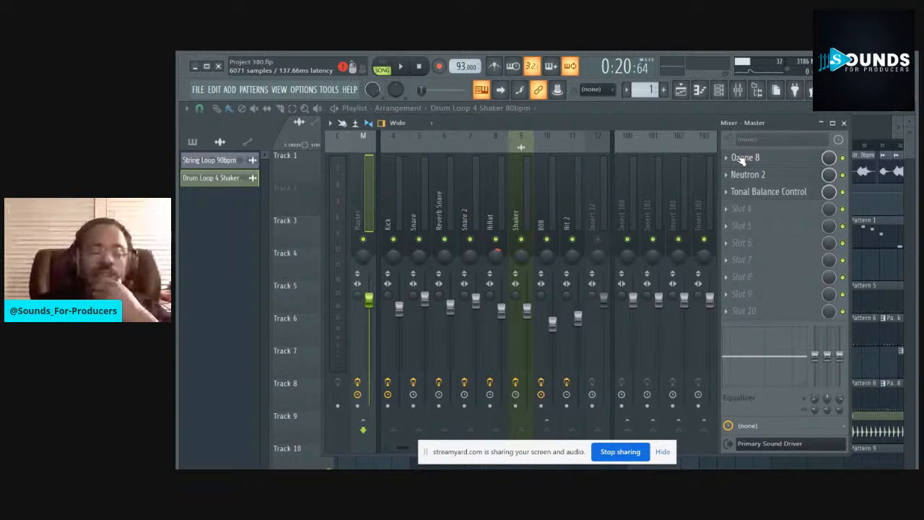
pyautogui.click(845, 124)
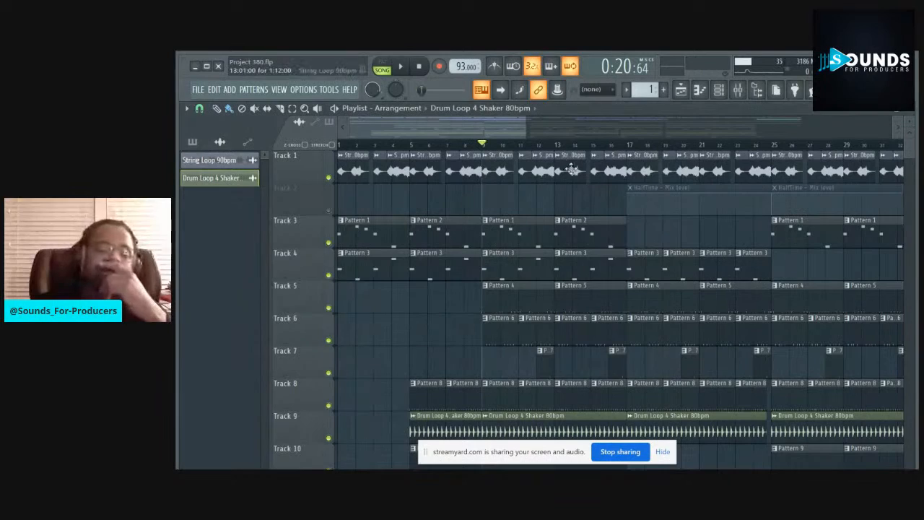
# Unmute playlist Track 2 with its HalfTime mix level and master volume automation, and return the song position to the start
pyautogui.scroll(-6, 566, 153)
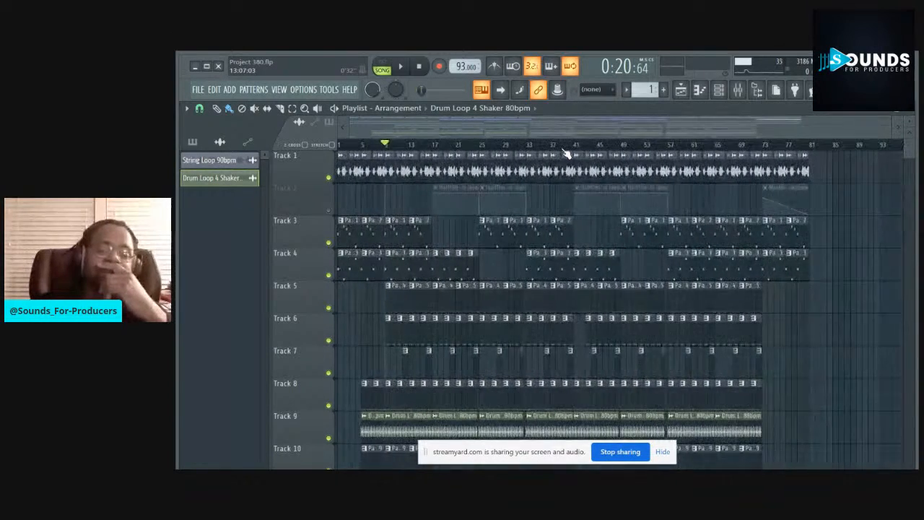
pyautogui.click(329, 210)
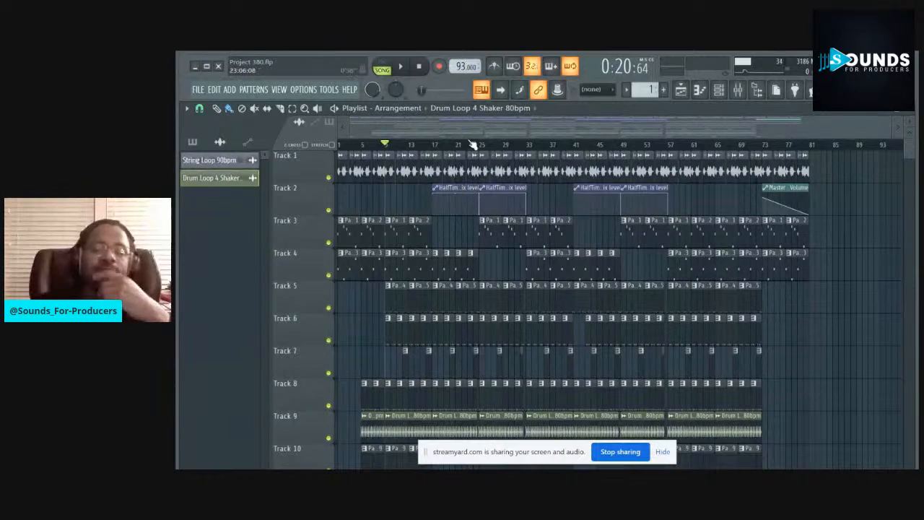
pyautogui.scroll(3, 462, 145)
pyautogui.hscroll(-3, 469, 137)
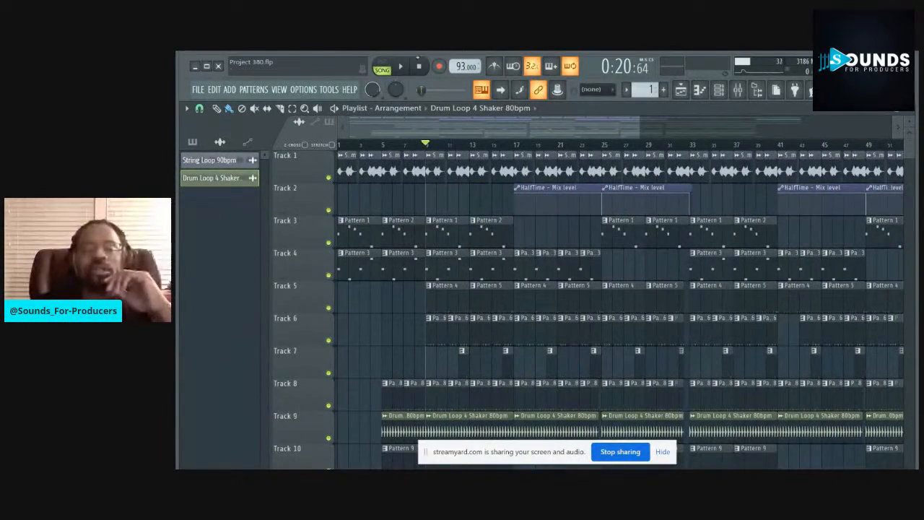
pyautogui.moveTo(217, 56)
pyautogui.mouseDown()
pyautogui.moveTo(177, 68)
pyautogui.moveTo(228, 59)
pyautogui.moveTo(218, 60)
pyautogui.mouseUp()
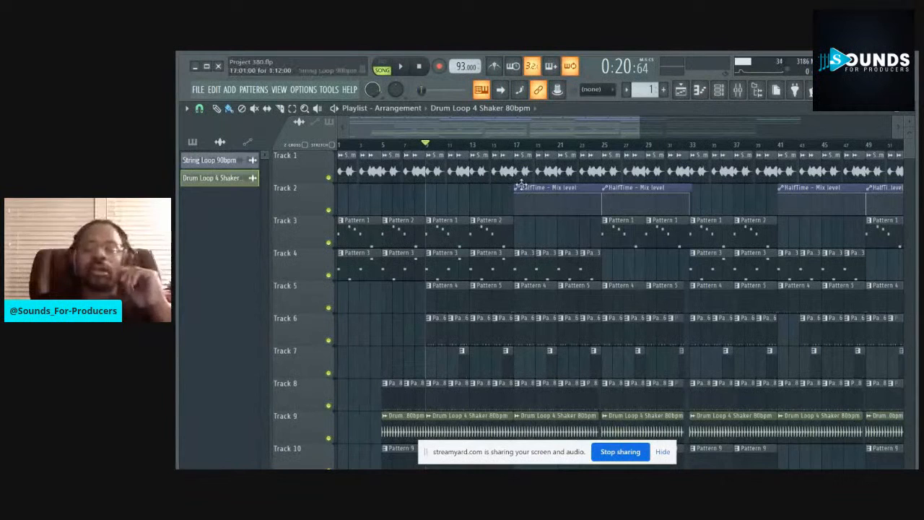
pyautogui.click(418, 67)
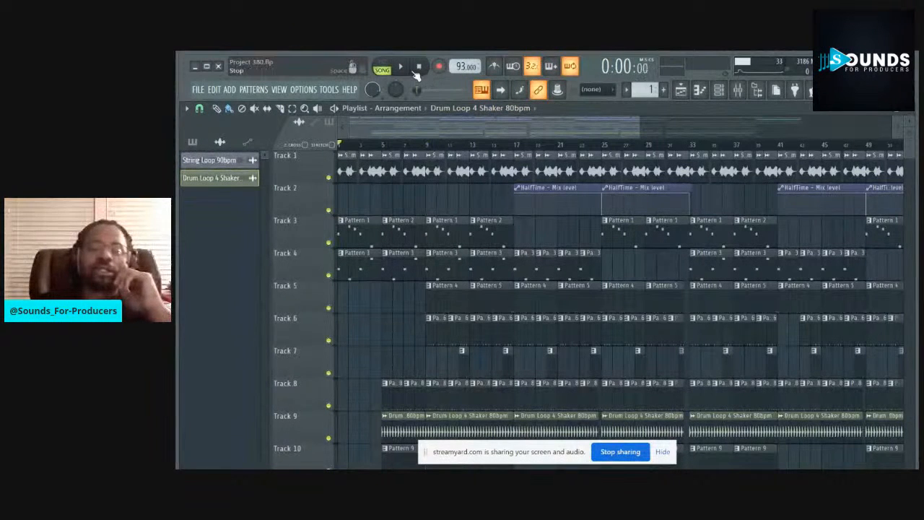
# Play the arrangement from the start, stop it, and play back the section from bar 41 where the second HalfTime automation begins
pyautogui.click(402, 68)
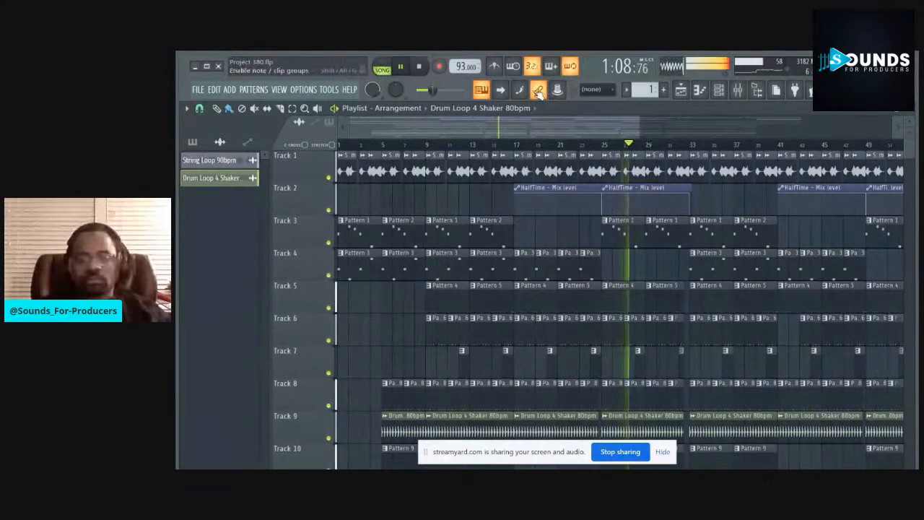
pyautogui.press('space')
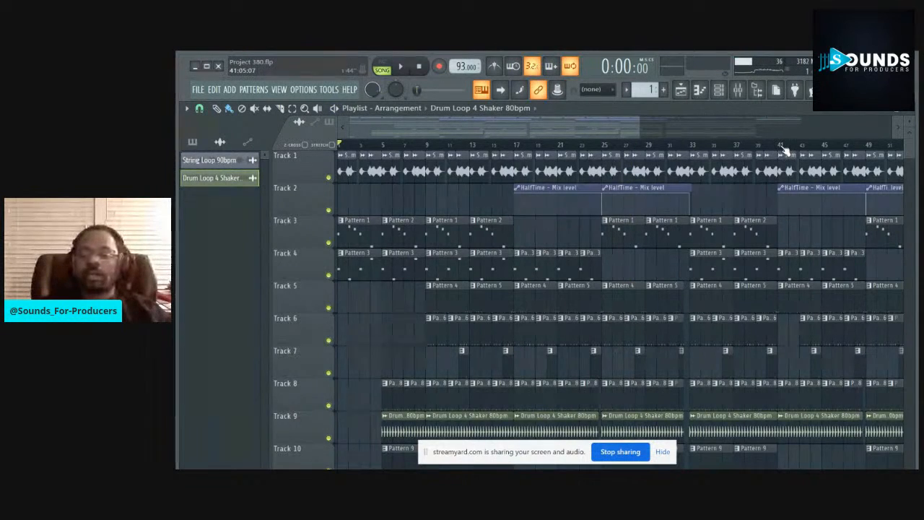
pyautogui.scroll(-2, 786, 150)
pyautogui.click(729, 145)
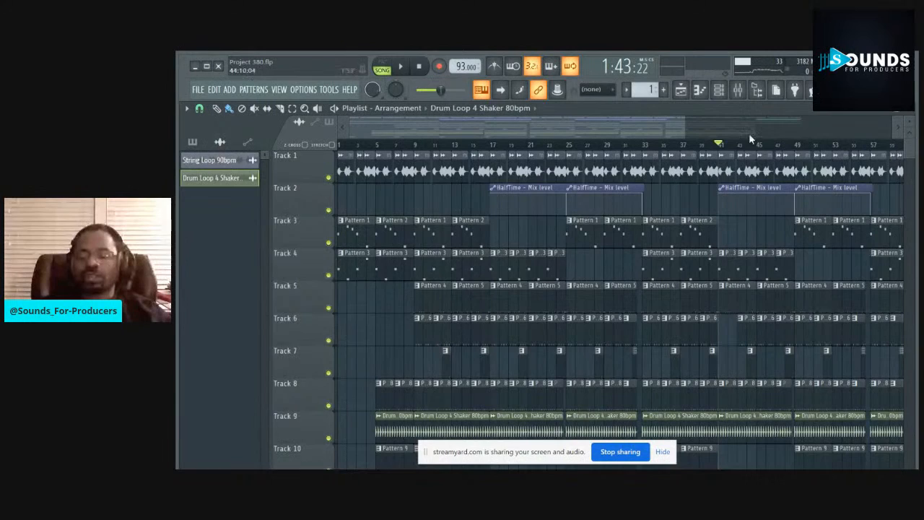
pyautogui.scroll(-2, 794, 202)
pyautogui.scroll(2, 755, 333)
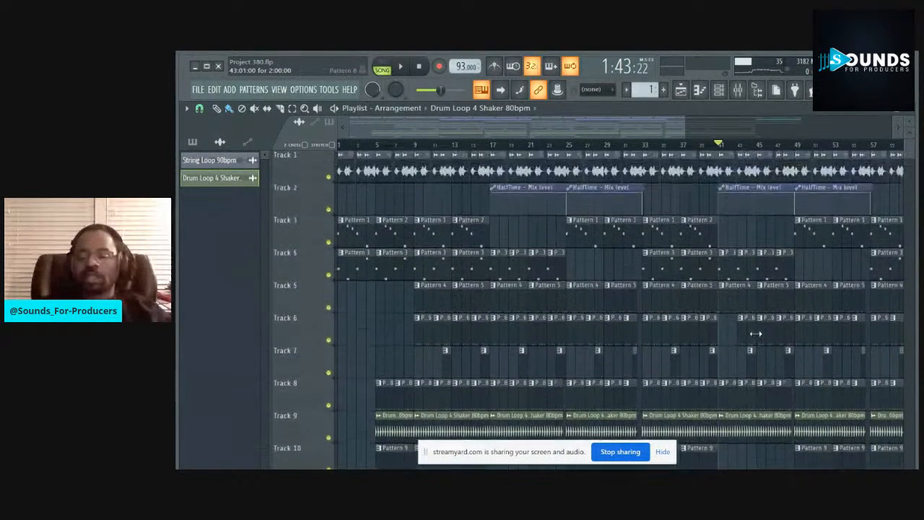
pyautogui.press('space')
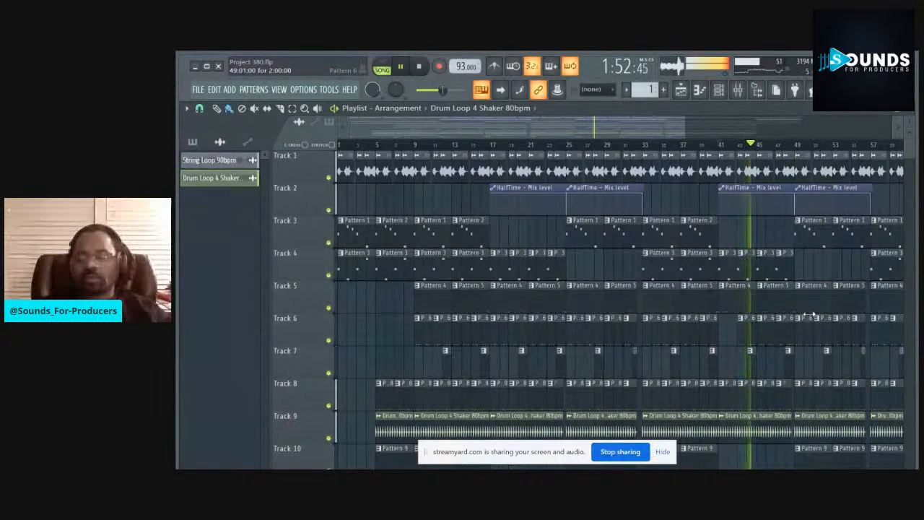
pyautogui.press('space')
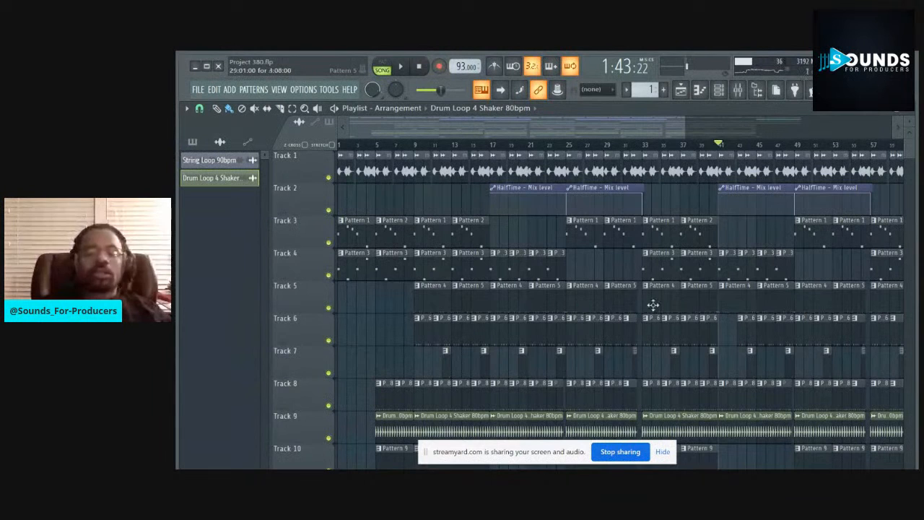